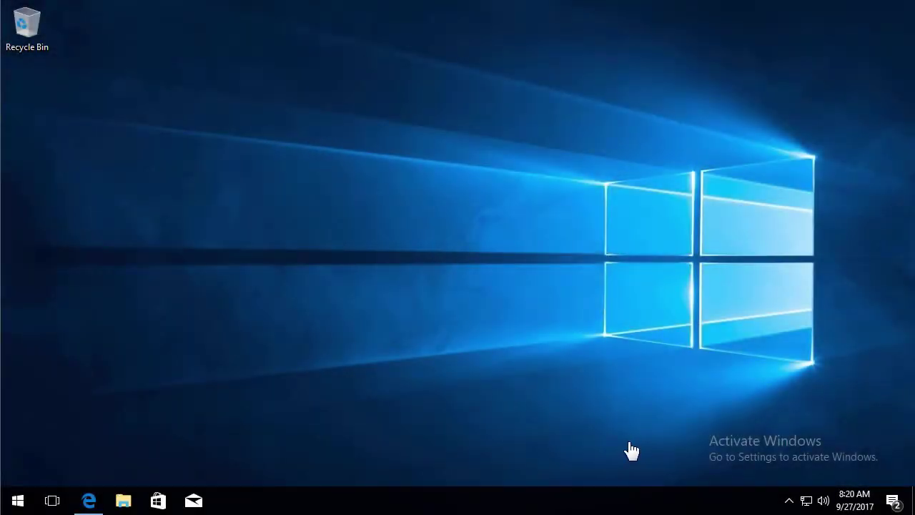
Step: Open the ZENworks Agent window from the system tray icon
left_click(791, 501)
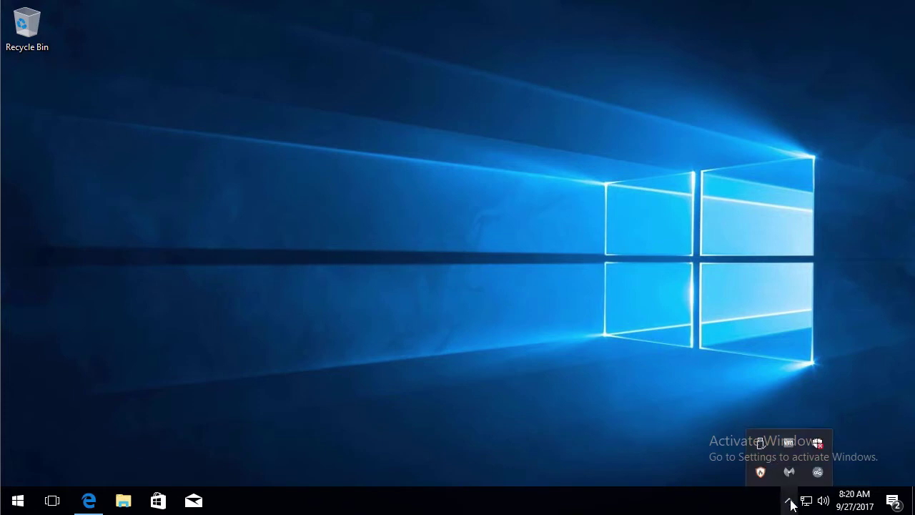
right_click(819, 476)
left_click(831, 425)
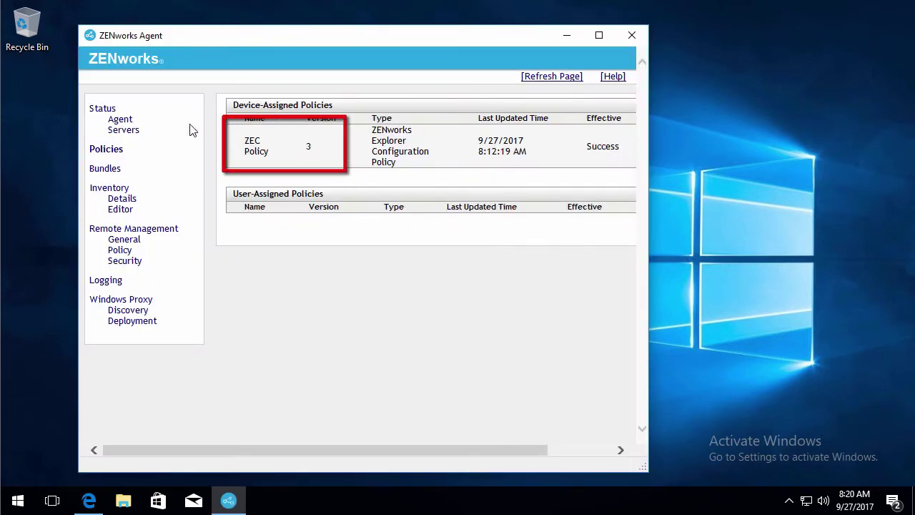
Step: Review the agent's version details, then list the 13 device-assigned bundles
left_click(120, 120)
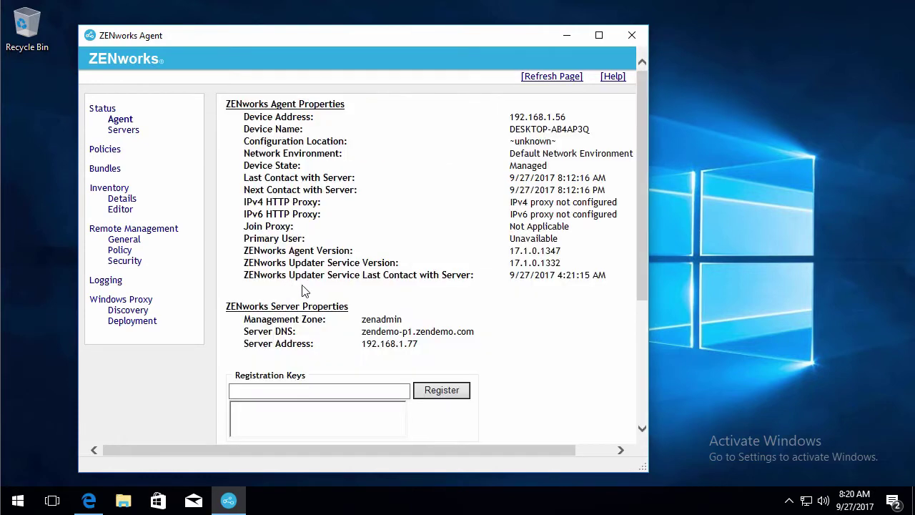
triple_click(508, 252)
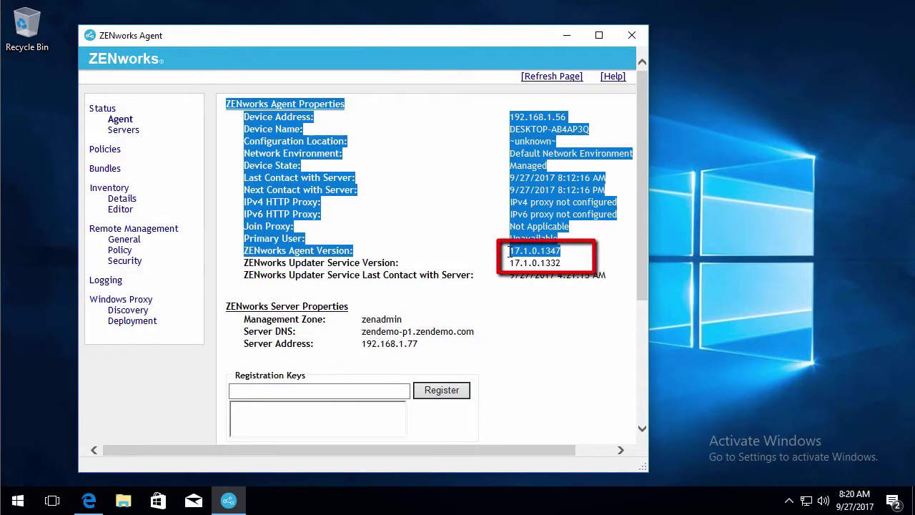
left_click(509, 256)
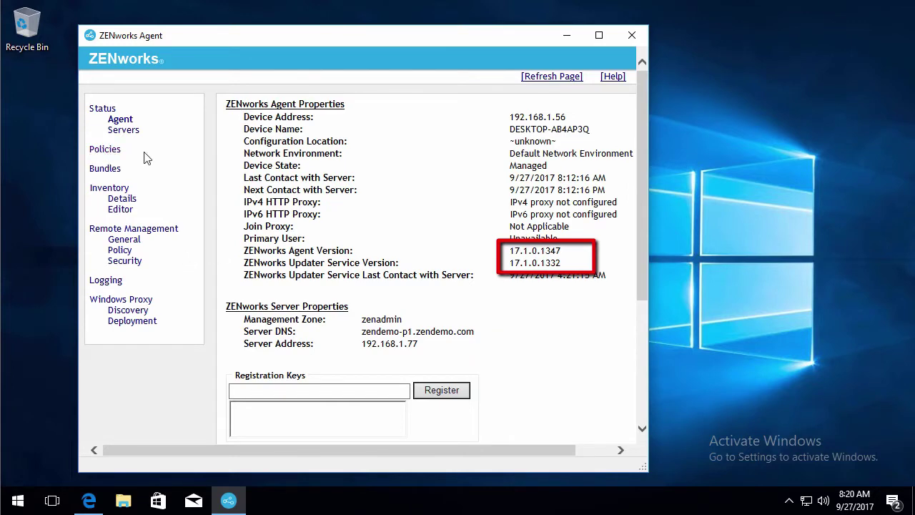
left_click(111, 170)
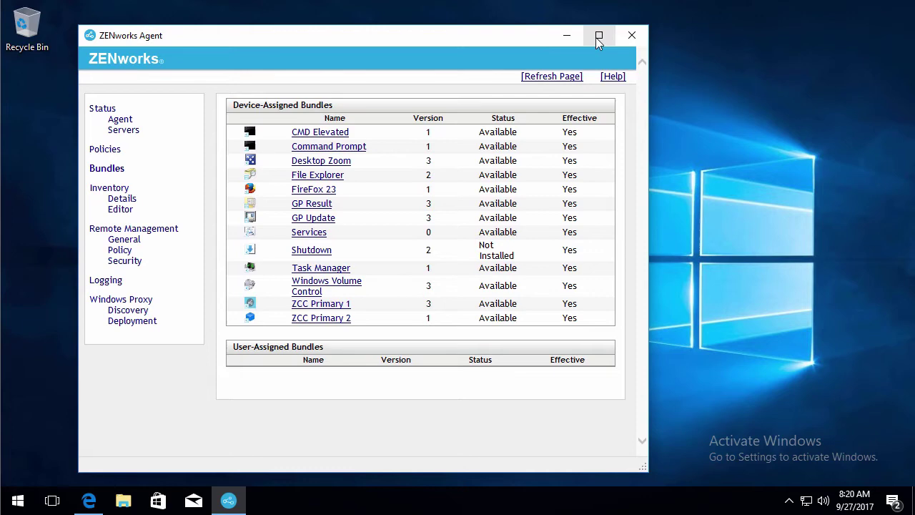
Step: Close the ZENworks Agent window and open ZAPP from the tray
left_click(632, 36)
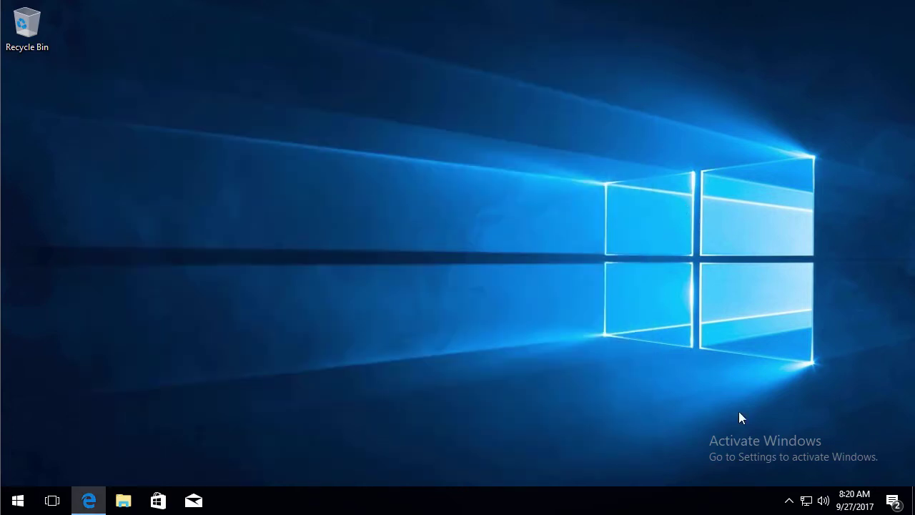
left_click(789, 500)
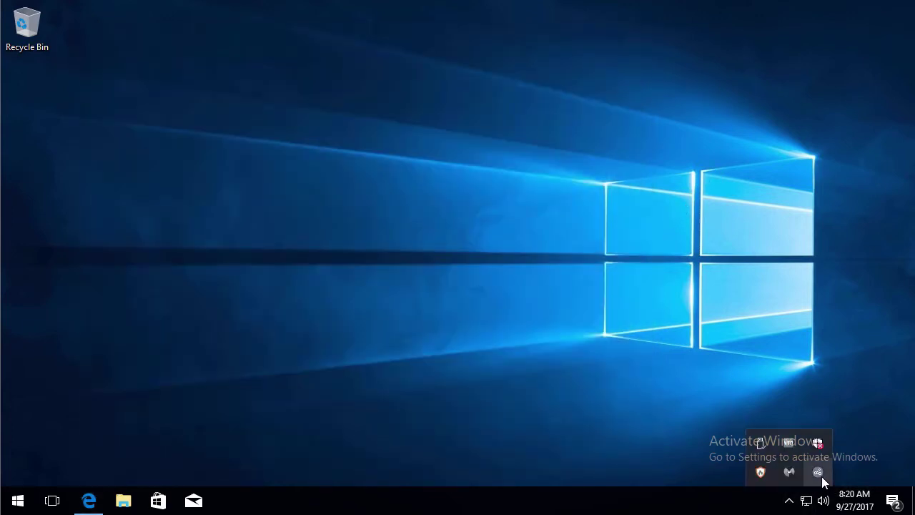
left_click(821, 475)
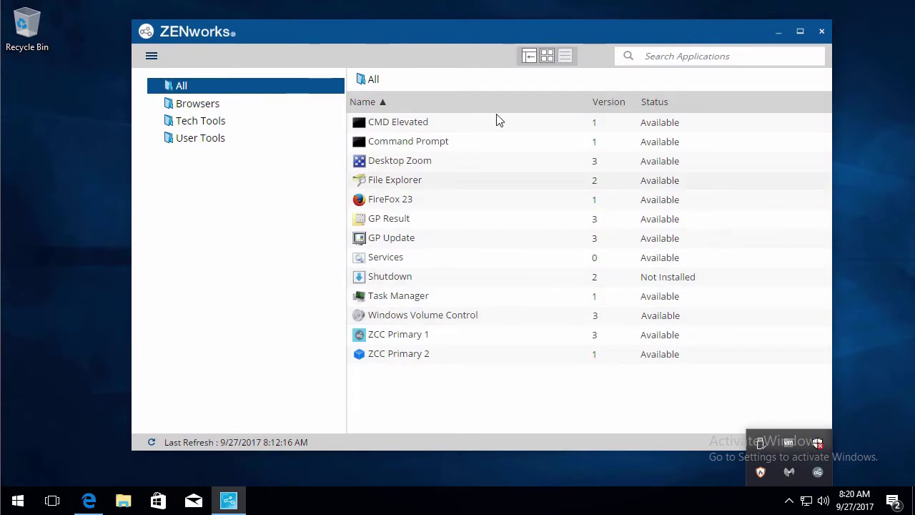
Step: Browse the Browsers, User Tools and Tech Tools folders, ending on Tech Tools' seven apps
left_click(196, 109)
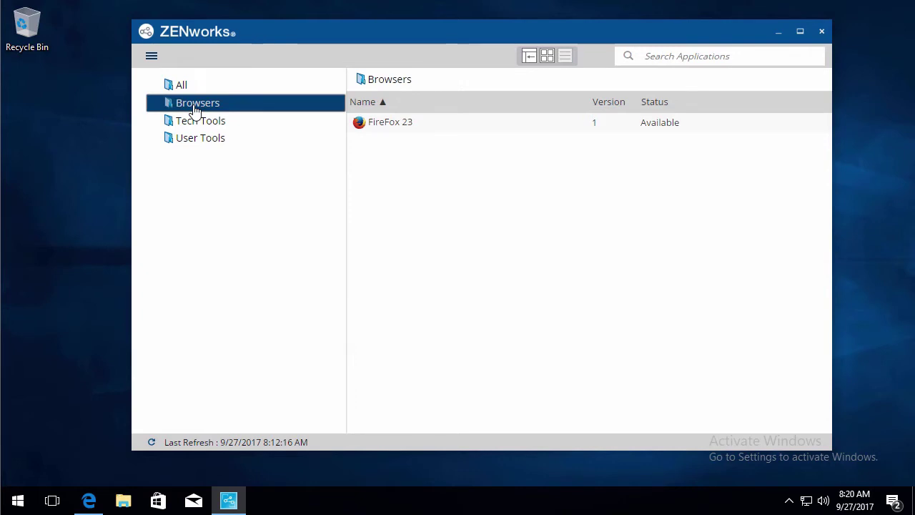
left_click(196, 122)
left_click(197, 143)
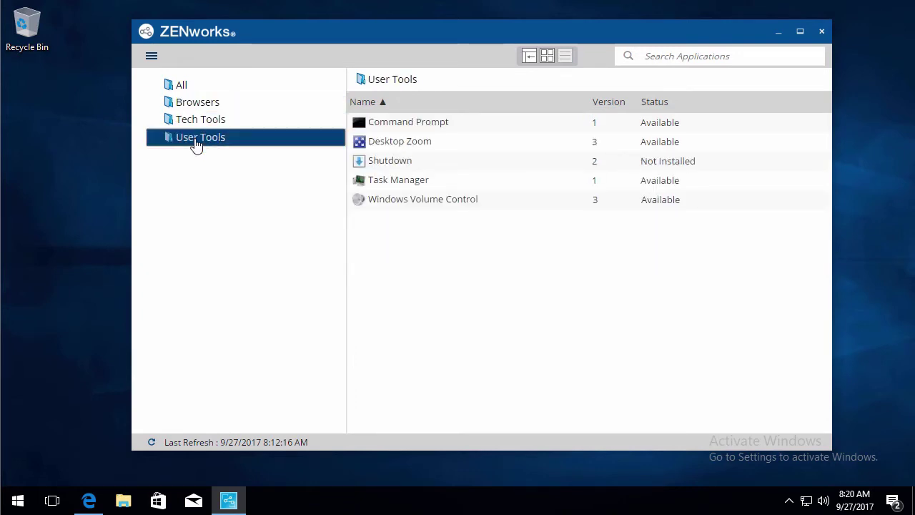
left_click(201, 127)
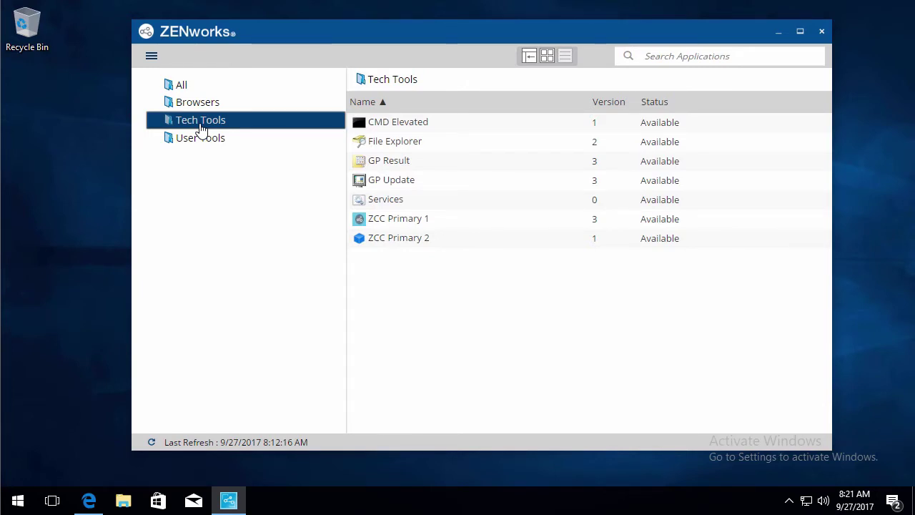
Step: Search all applications for 'Techni'
left_click(649, 57)
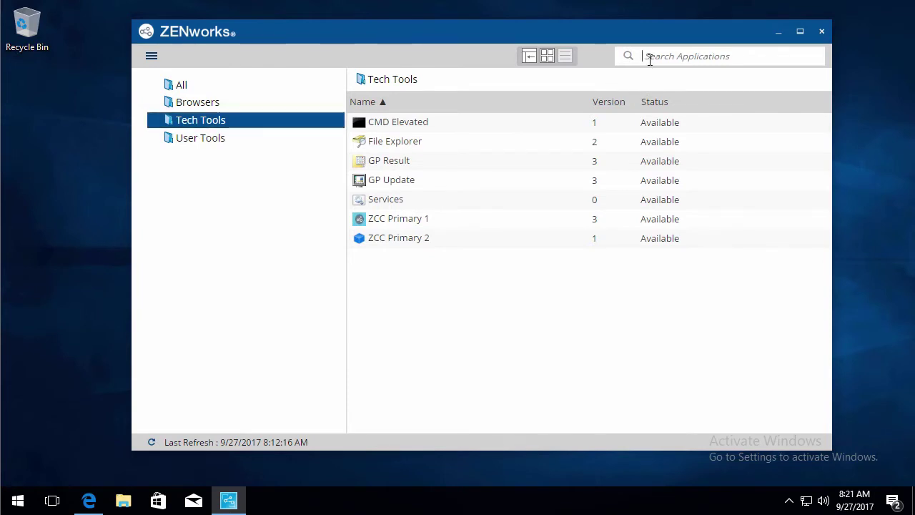
left_click(182, 86)
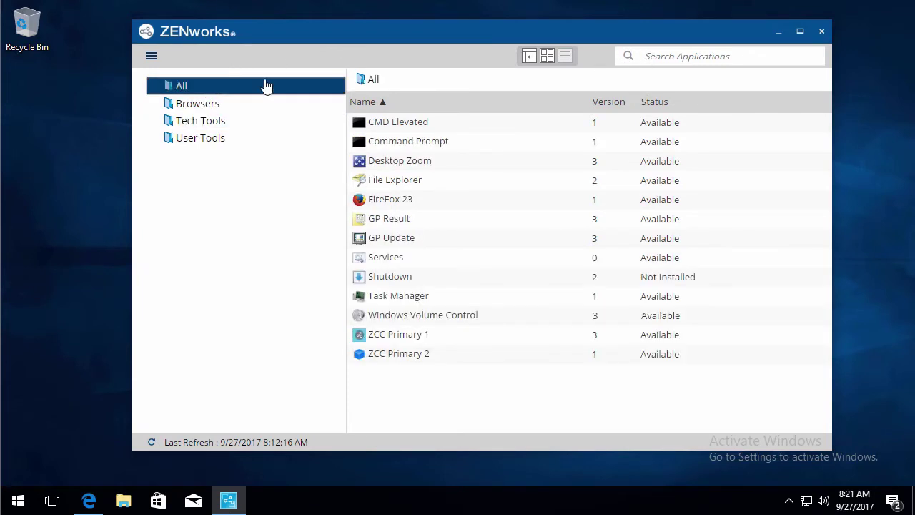
left_click(663, 57)
type("Techni")
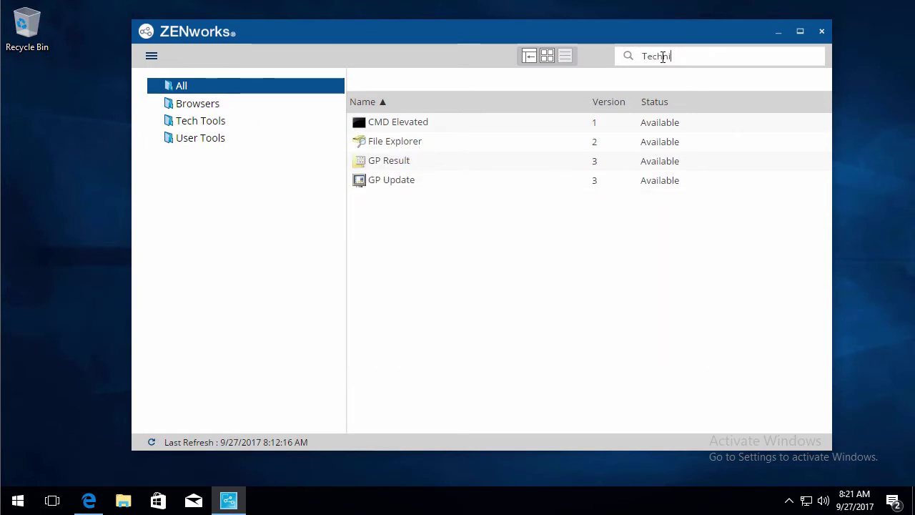
Step: View CMD Elevated's properties, then clear the search to list all 13 apps
left_click(404, 123)
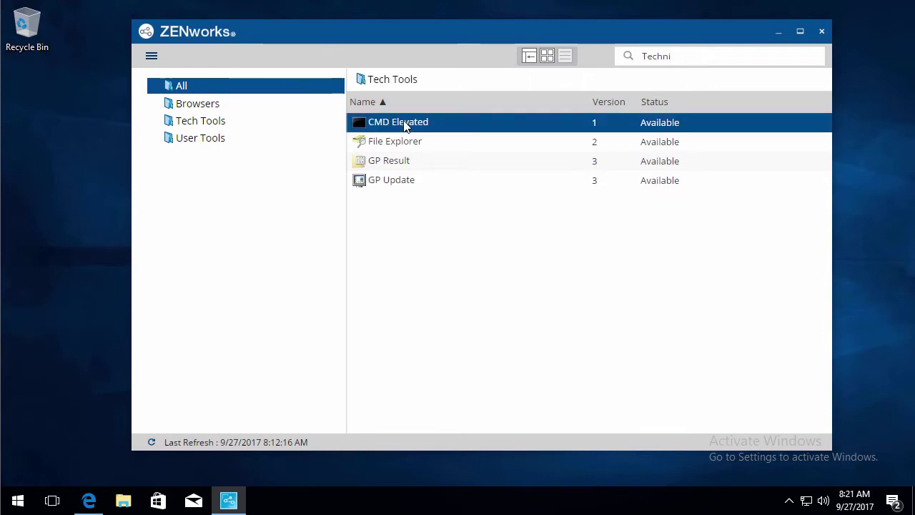
right_click(406, 123)
left_click(450, 189)
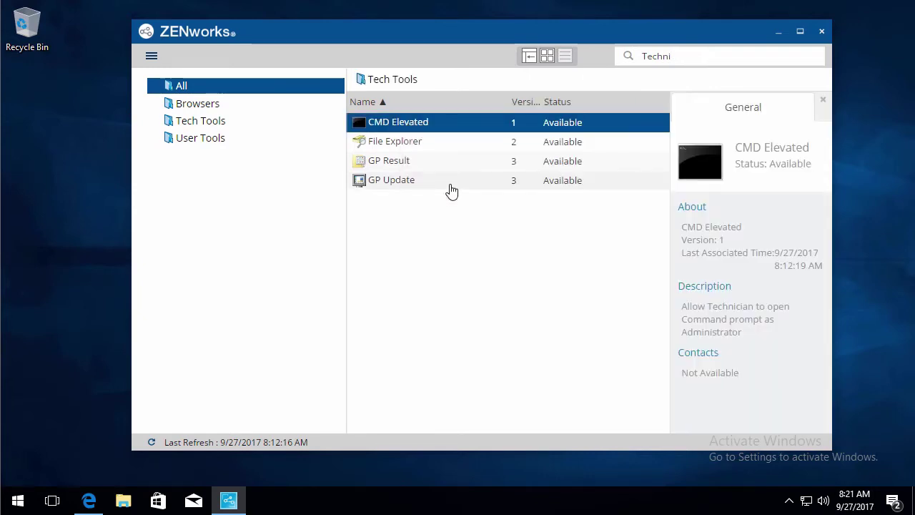
double_click(706, 306)
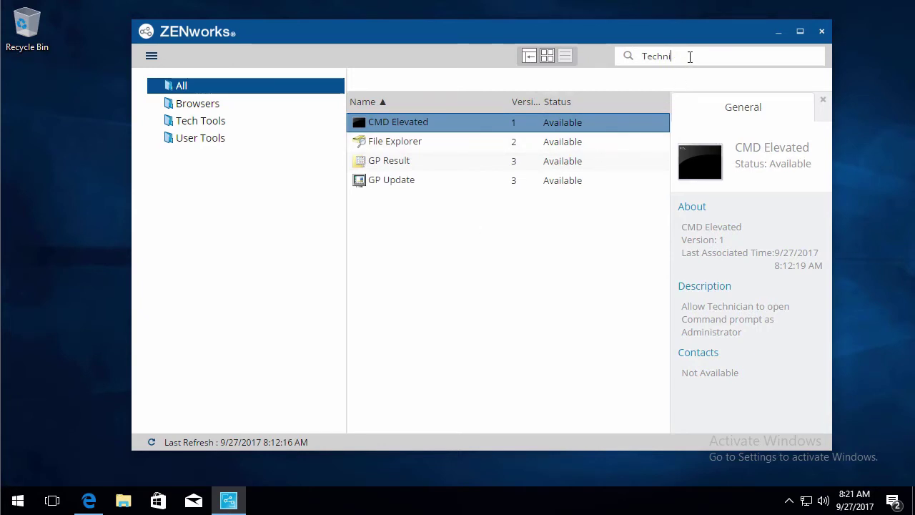
double_click(644, 55)
key("BackSpace")
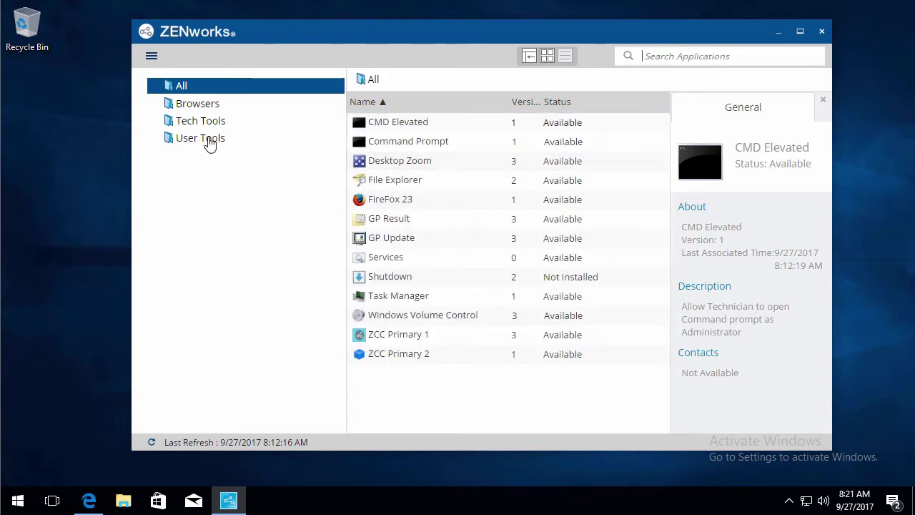
Step: Show the empty Progress Status pane via View progress in the ZAPP menu
left_click(152, 58)
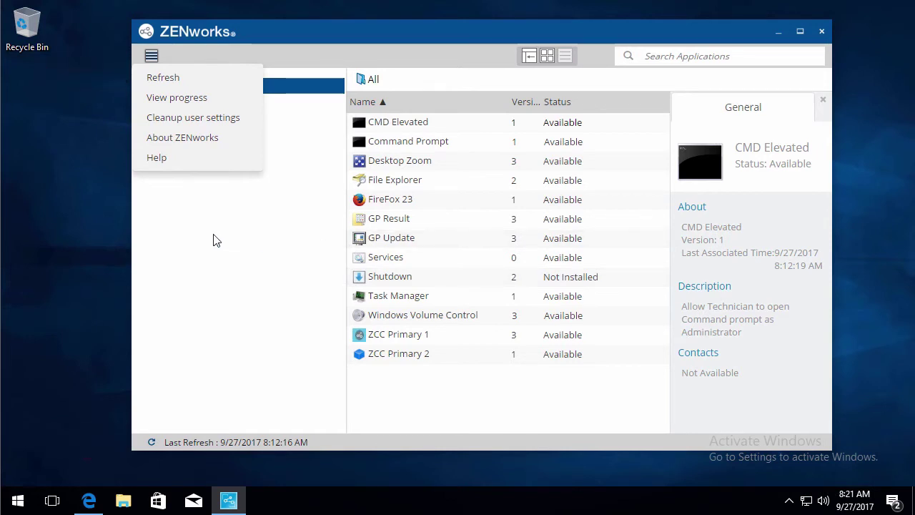
left_click(205, 101)
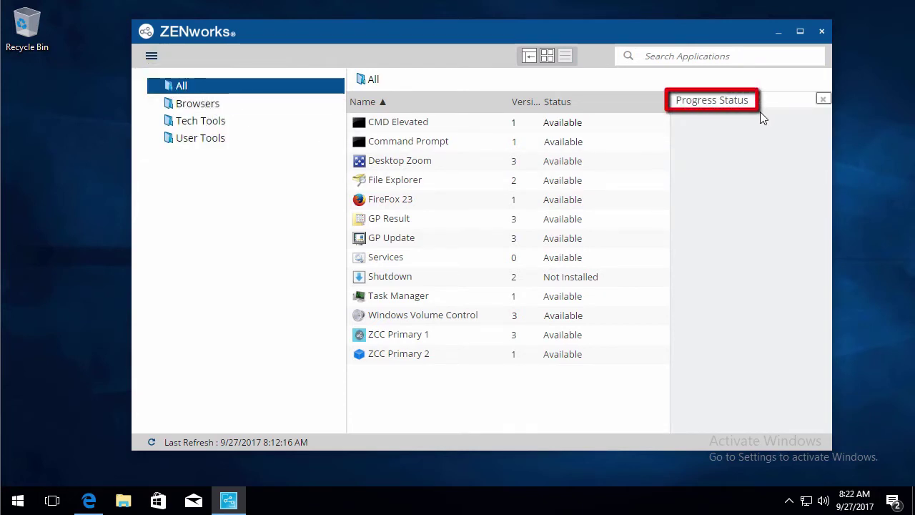
left_click(152, 57)
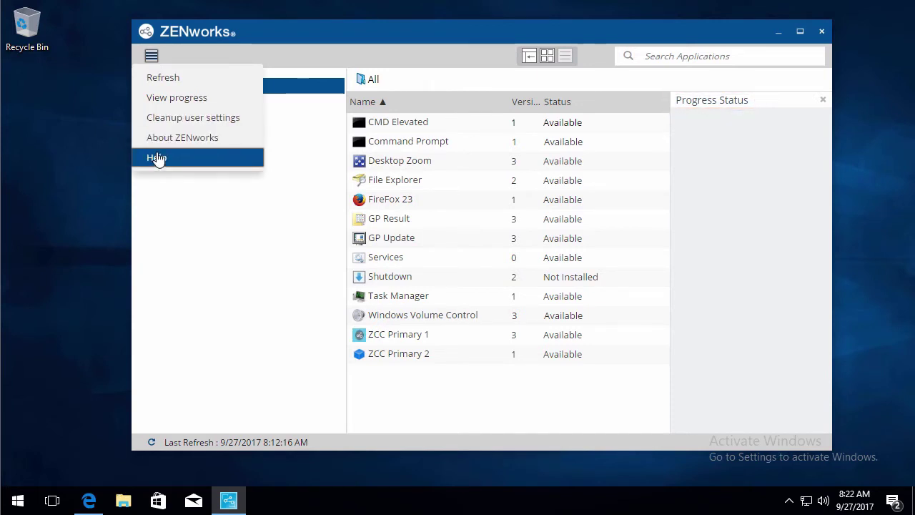
left_click(226, 258)
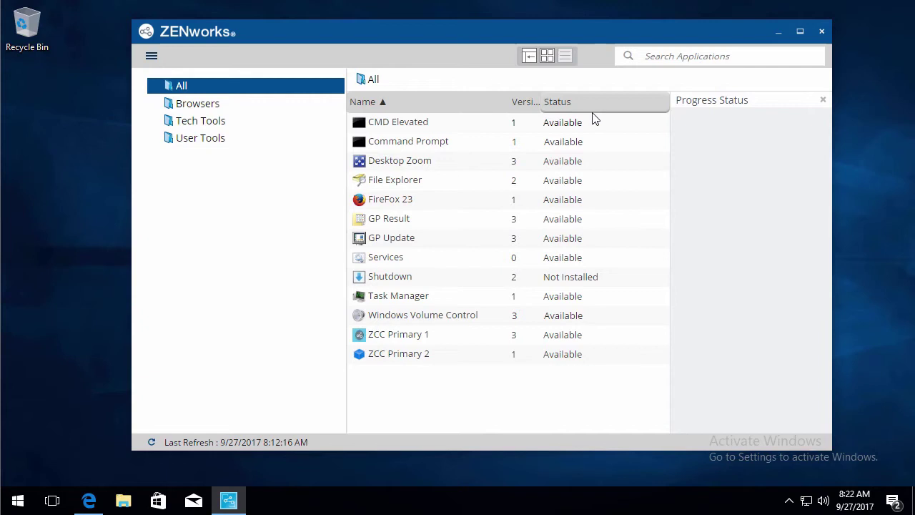
Step: Launch FireFox 23, minimize Firefox, and show its version 1 properties
left_click(384, 203)
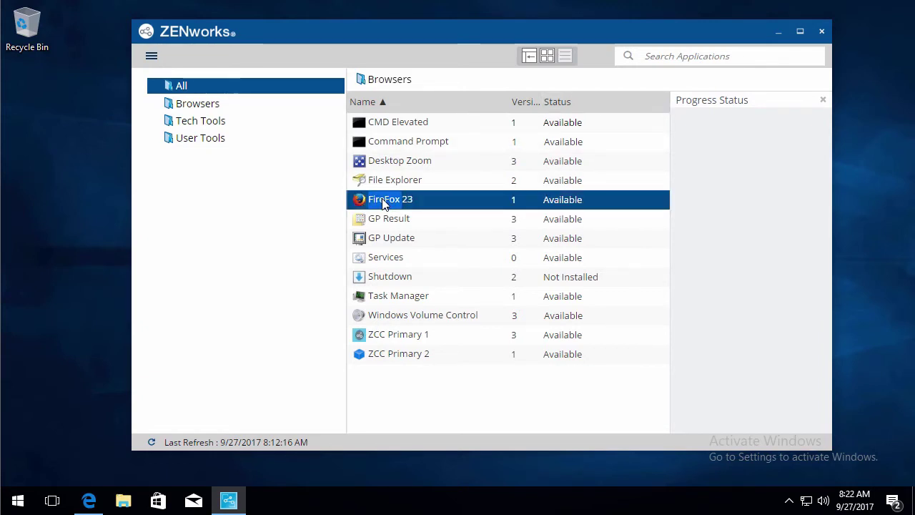
double_click(385, 205)
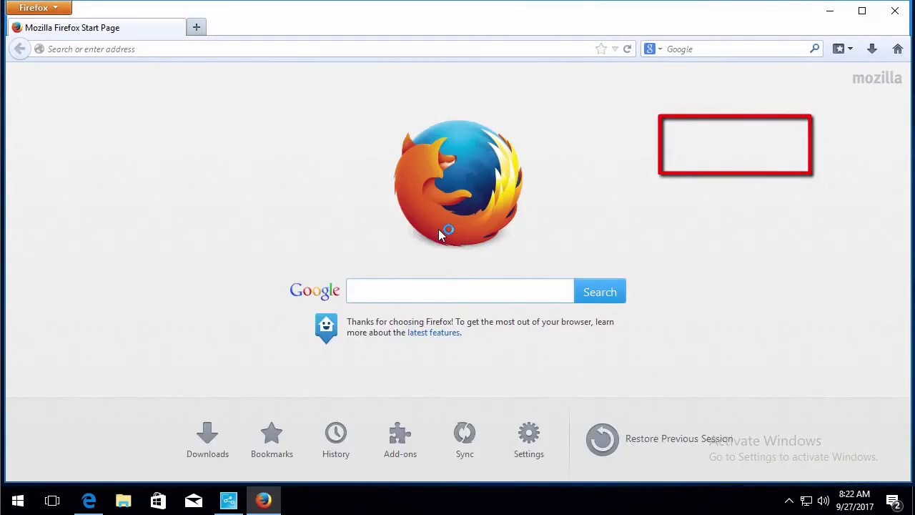
left_click(830, 13)
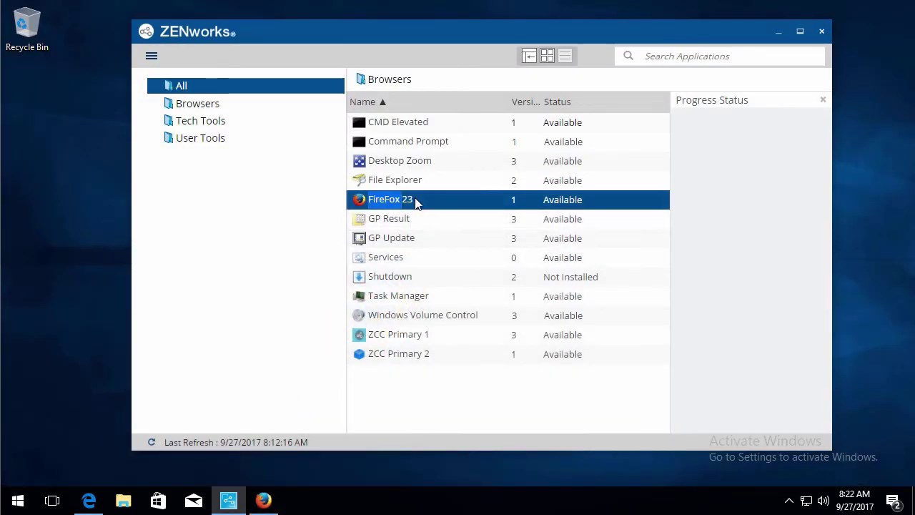
right_click(397, 203)
left_click(433, 303)
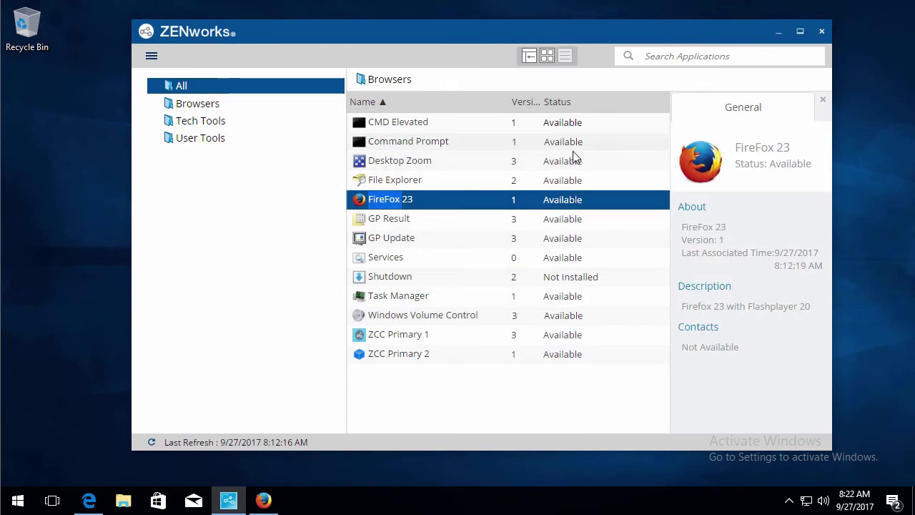
Step: Switch to large icons, try uninstalling FireFox 23, and dismiss the ff23+flash20.exe removal error
left_click(822, 105)
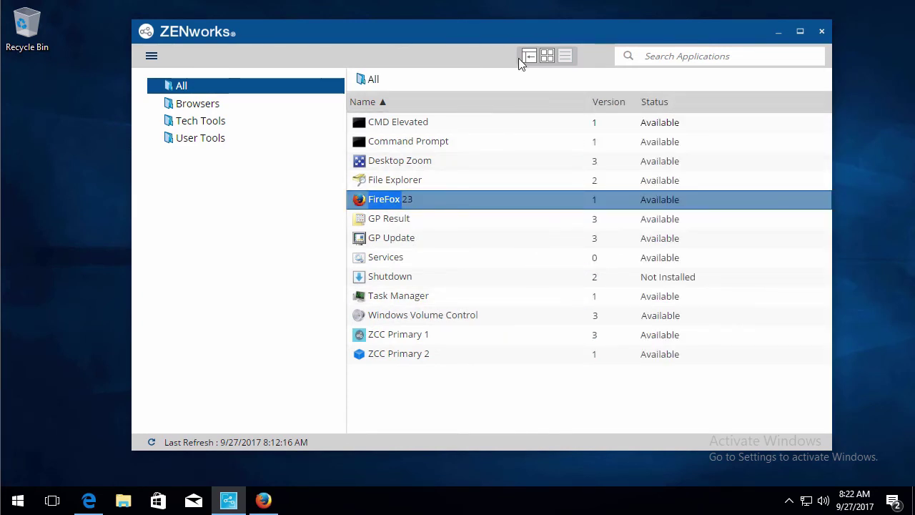
left_click(549, 56)
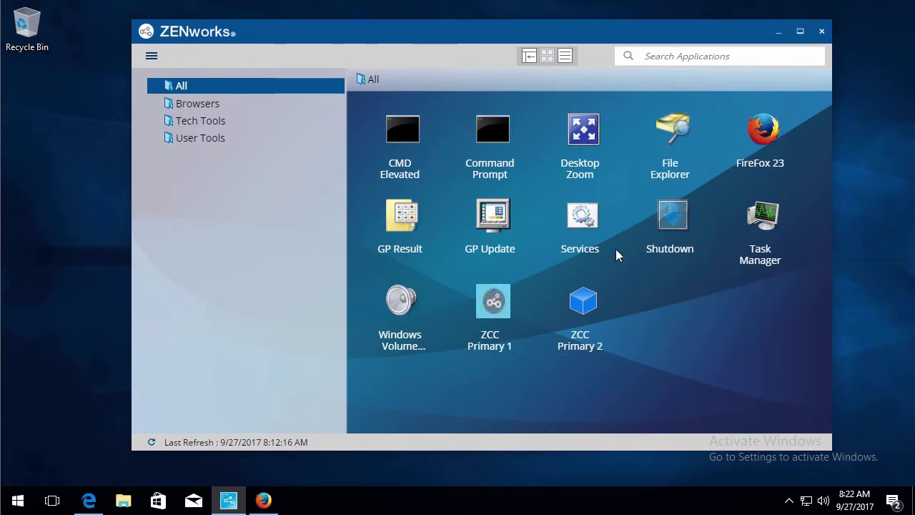
right_click(749, 153)
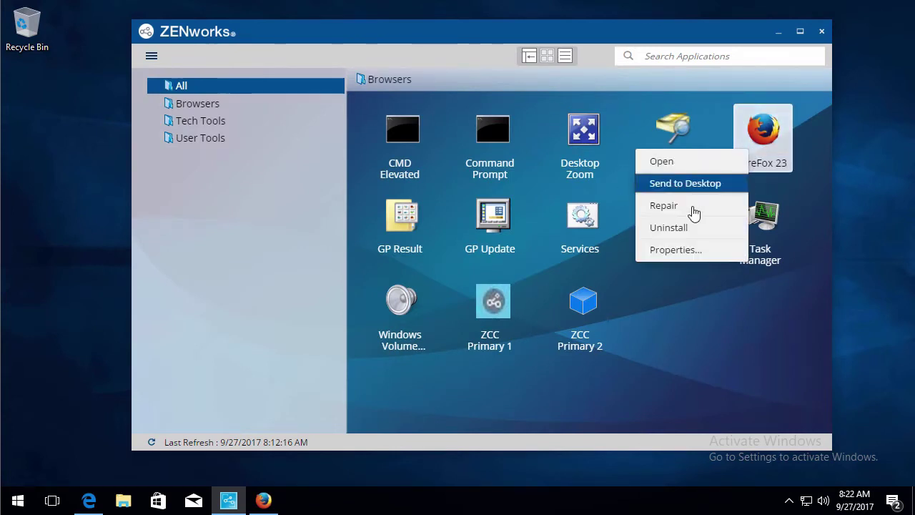
left_click(689, 229)
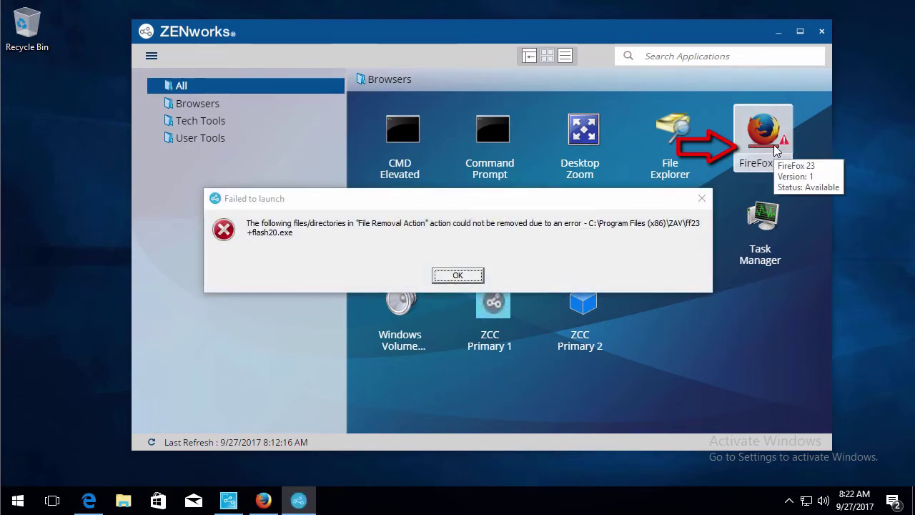
left_click(466, 276)
right_click(752, 153)
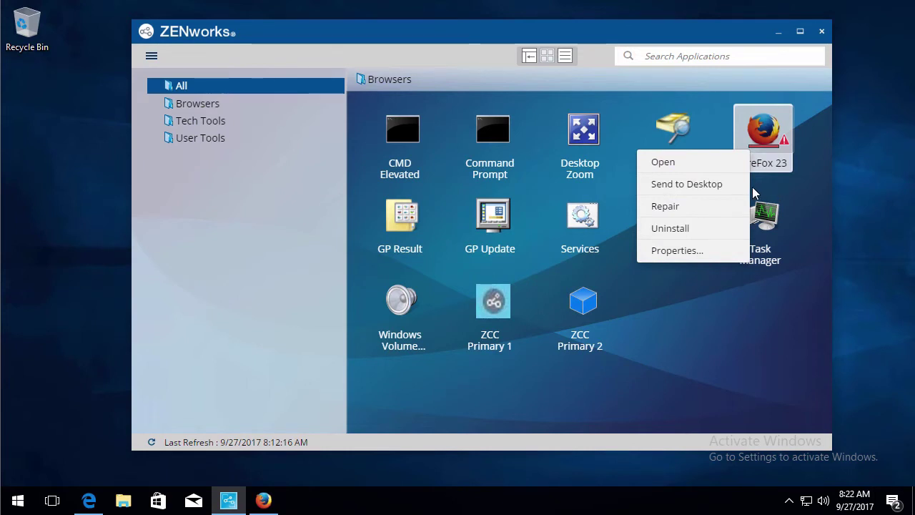
Step: Repair FireFox 23 and send its shortcut to the desktop
left_click(684, 206)
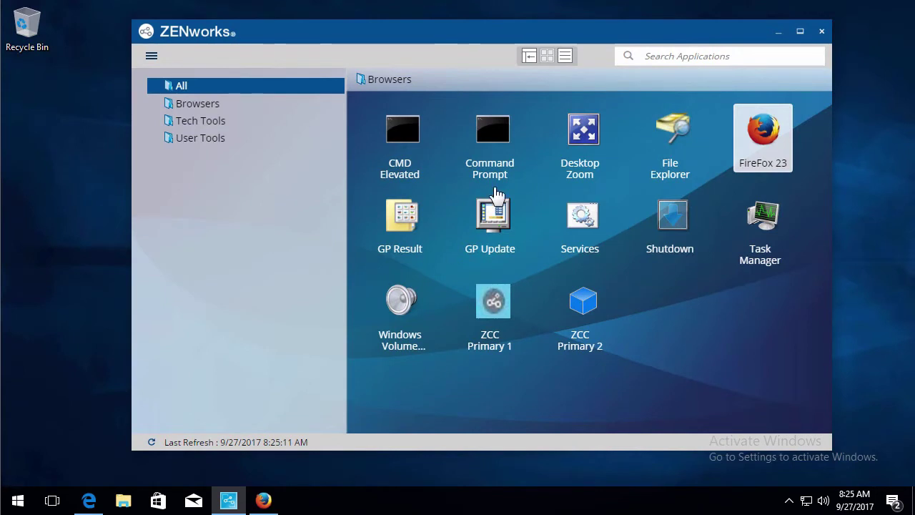
right_click(751, 149)
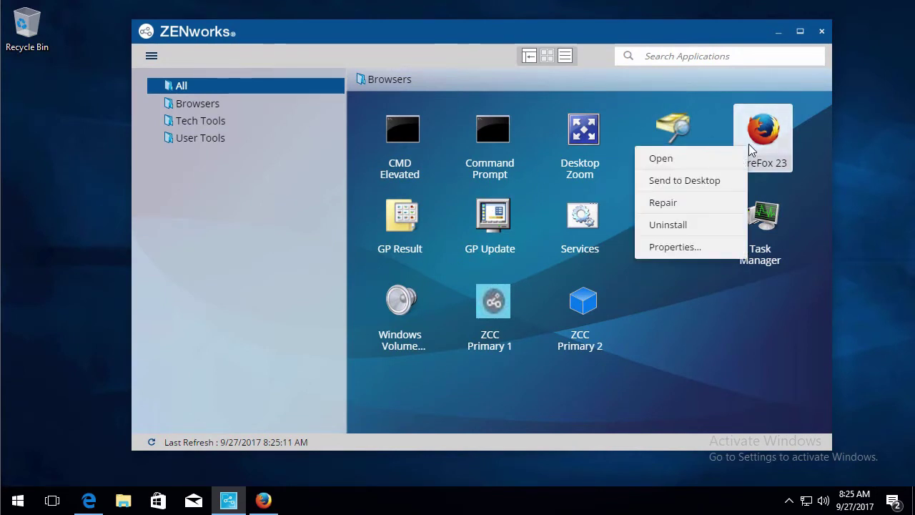
left_click(708, 187)
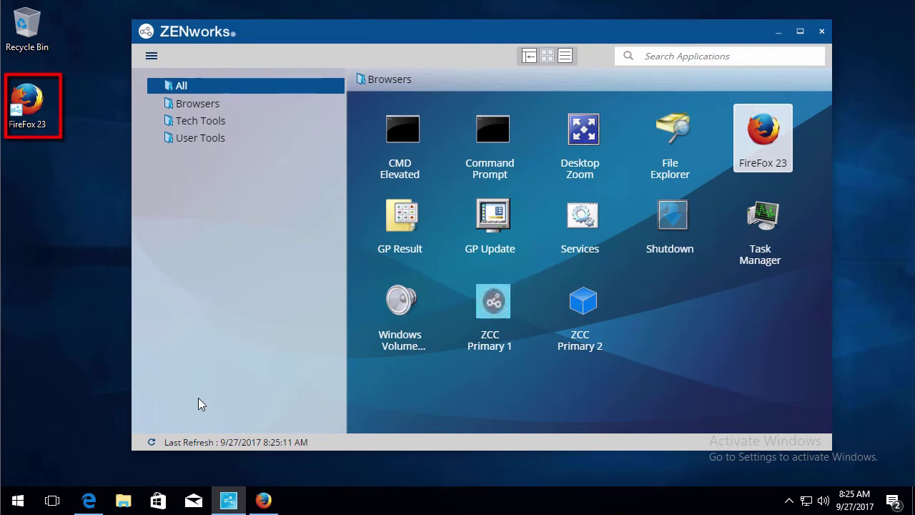
Step: Tick Start Menu folder display and Disable Icon Overlays in ZENworks Explorer Configuration
left_click(89, 503)
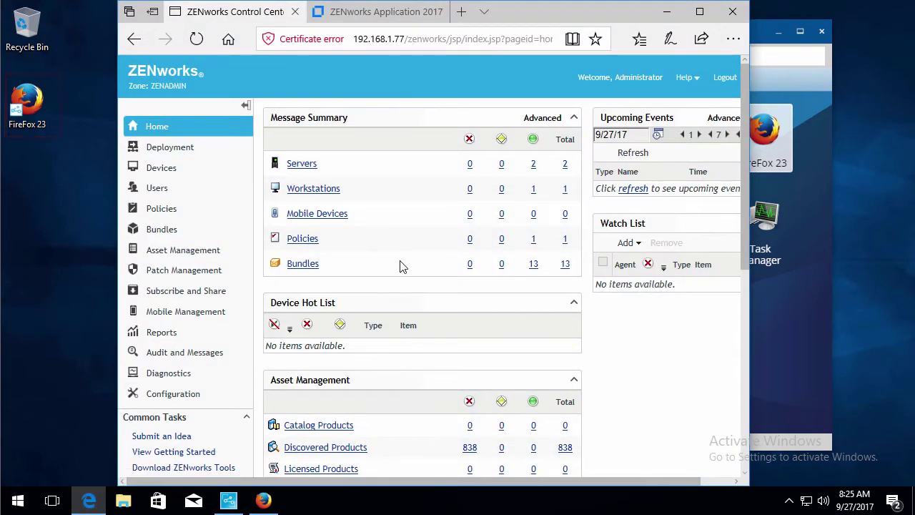
left_click(172, 394)
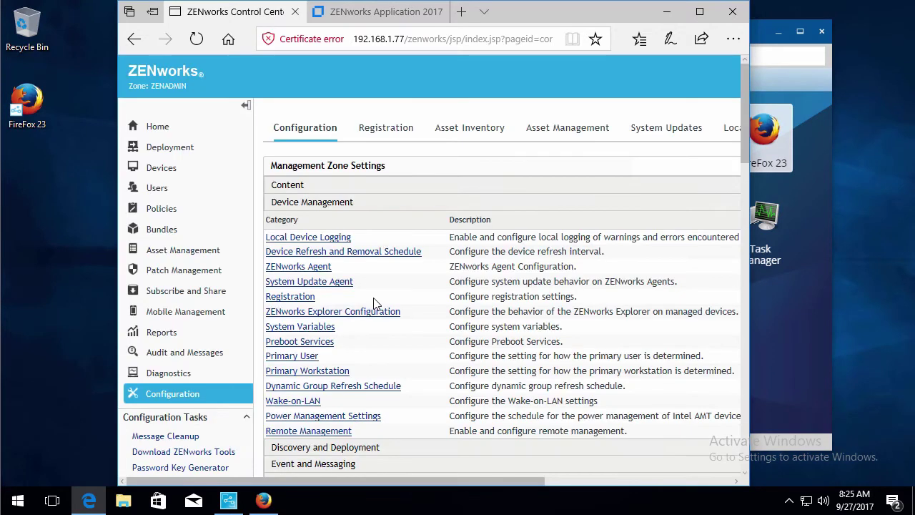
left_click(327, 315)
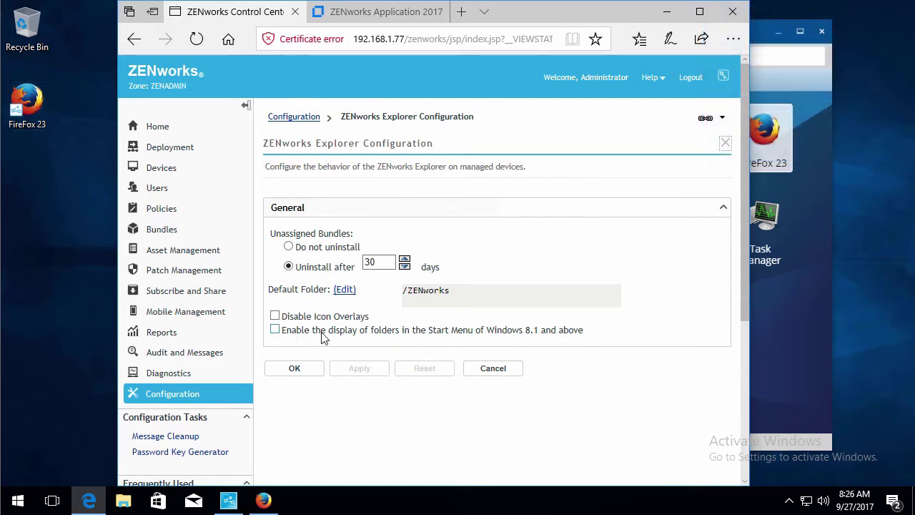
left_click(273, 331)
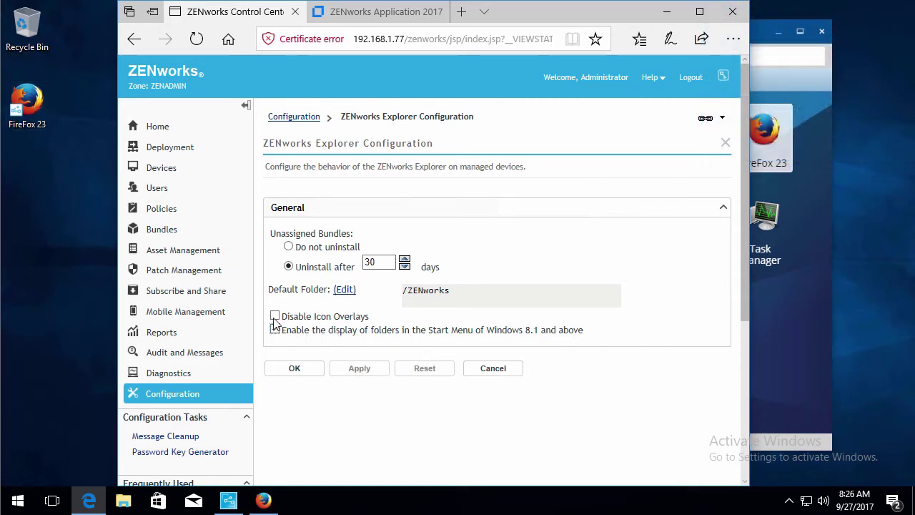
left_click(372, 369)
scroll(236, 372, "down", 2)
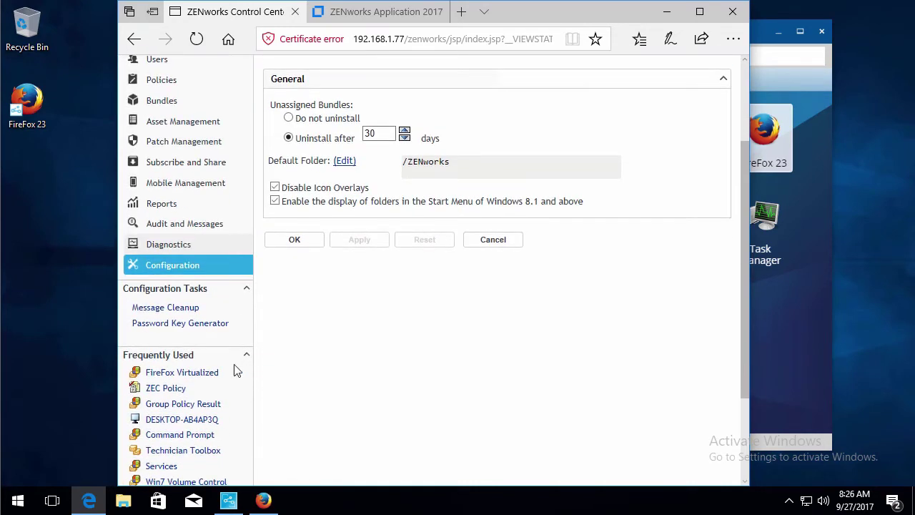
Step: In ZEC Policy details, allow end users to pin bundles and set Show Technician Application to Yes
left_click(169, 389)
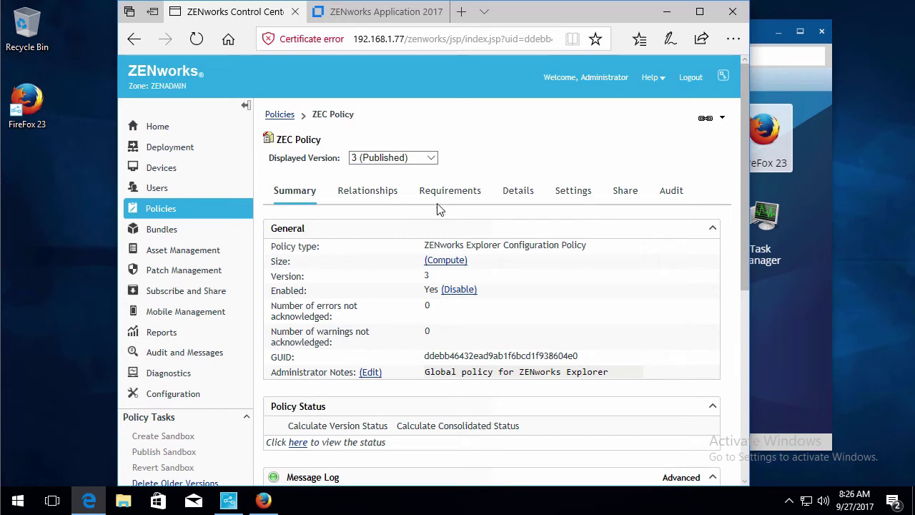
left_click(517, 199)
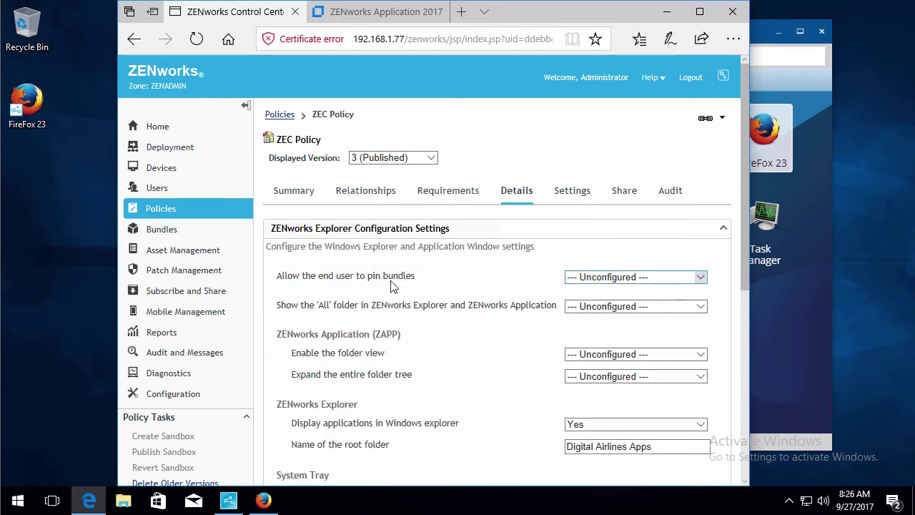
left_click(700, 280)
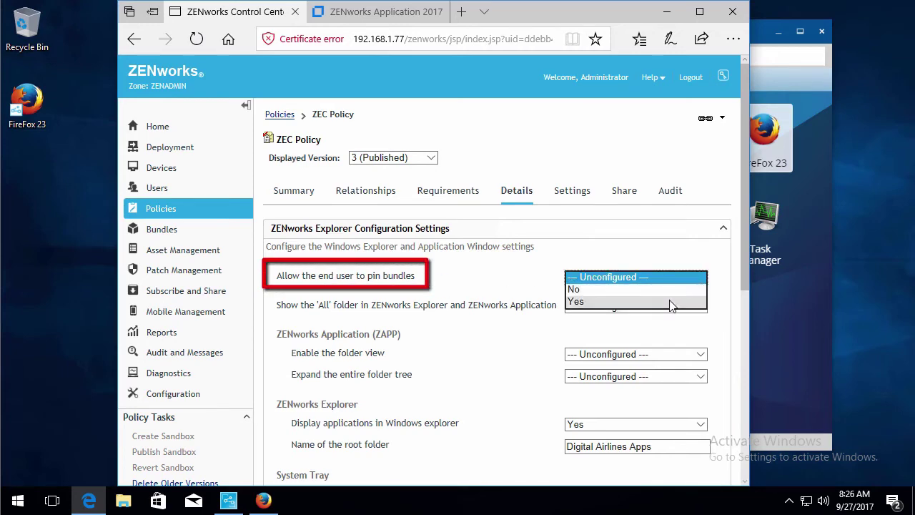
left_click(673, 302)
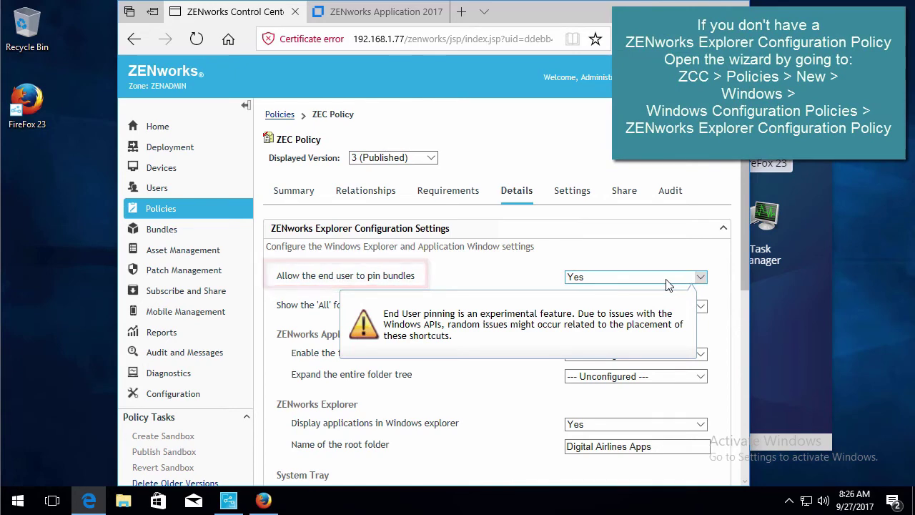
scroll(691, 274, "down", 1)
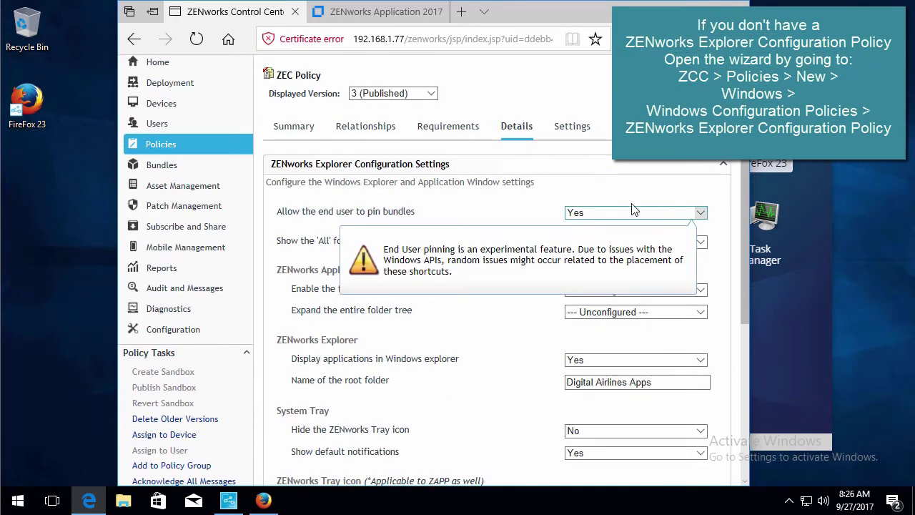
scroll(517, 206, "down", 3)
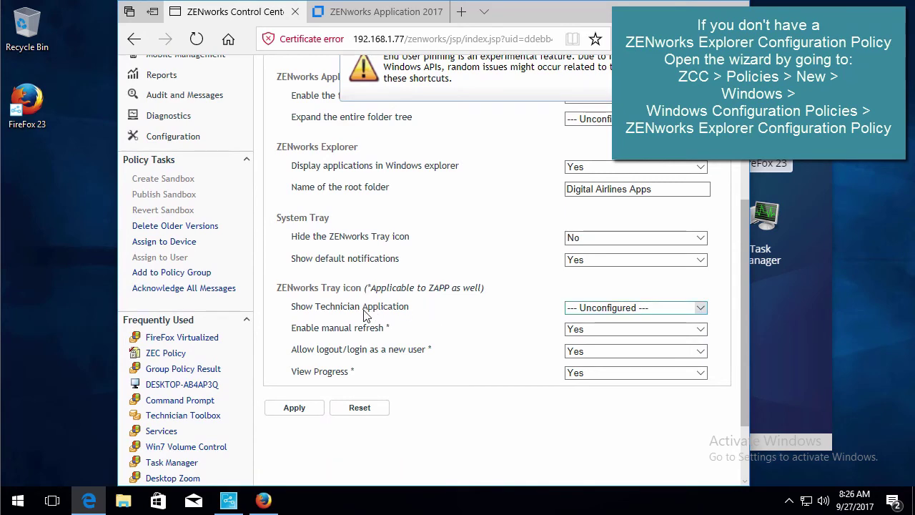
left_click(702, 310)
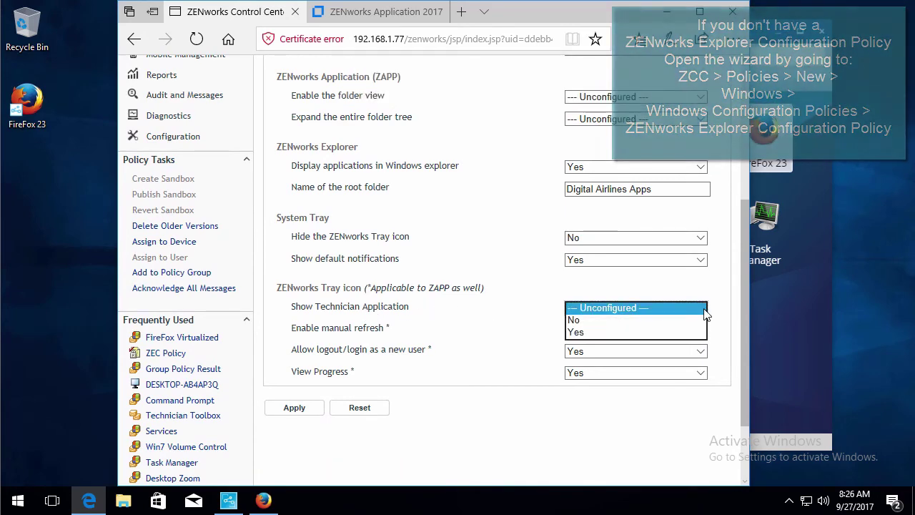
left_click(667, 332)
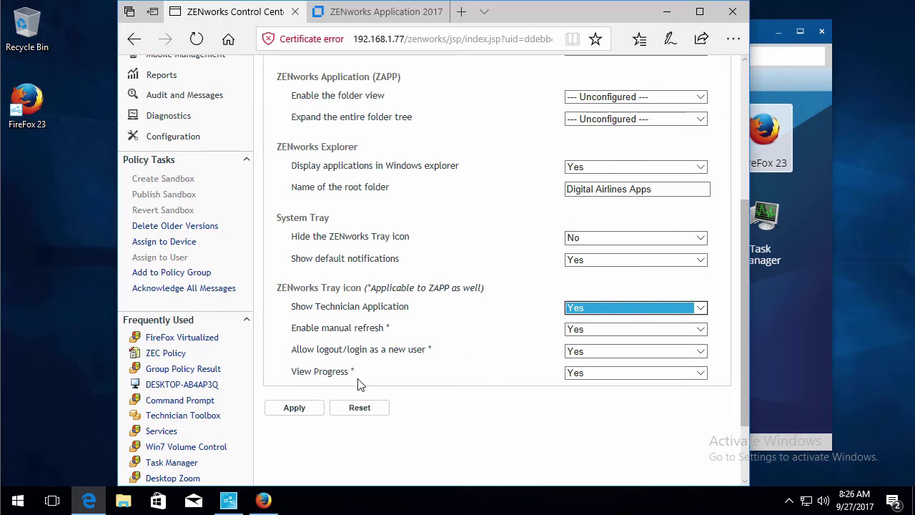
Step: Apply the changes and publish ZEC Policy as version 4
left_click(294, 406)
left_click(294, 407)
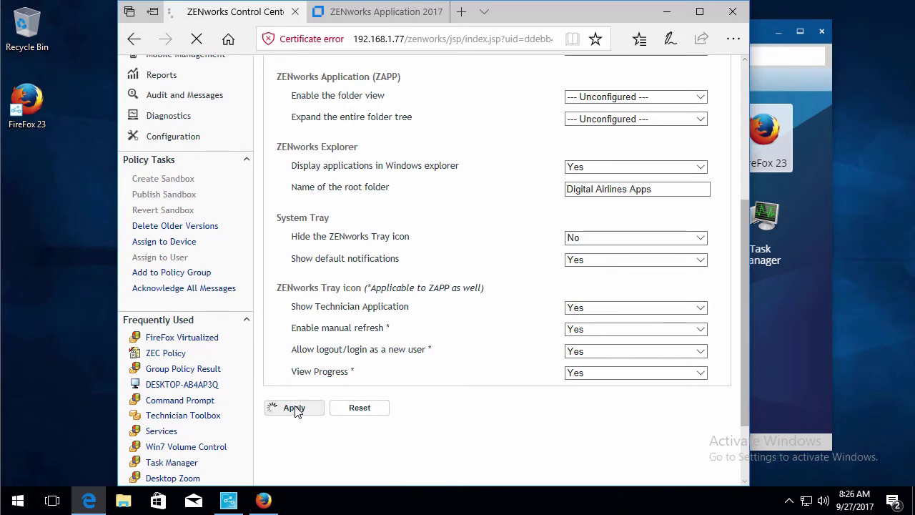
left_click(483, 197)
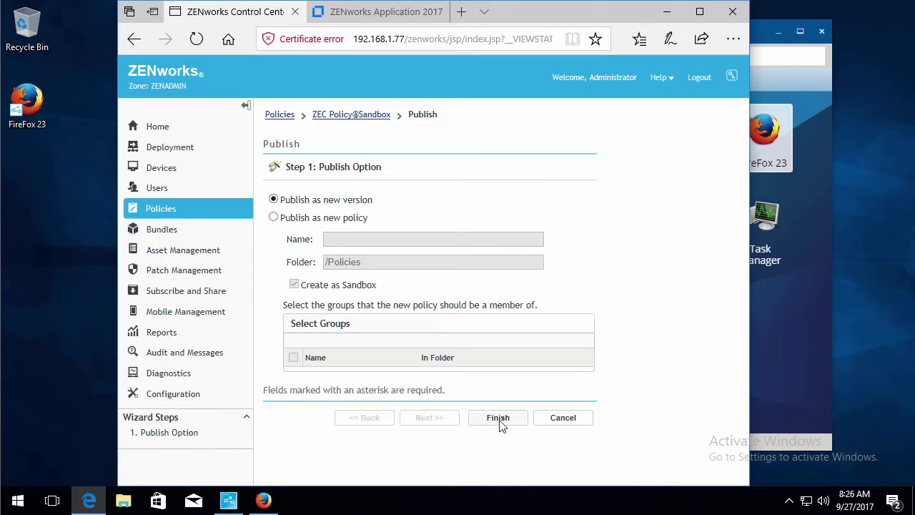
left_click(500, 420)
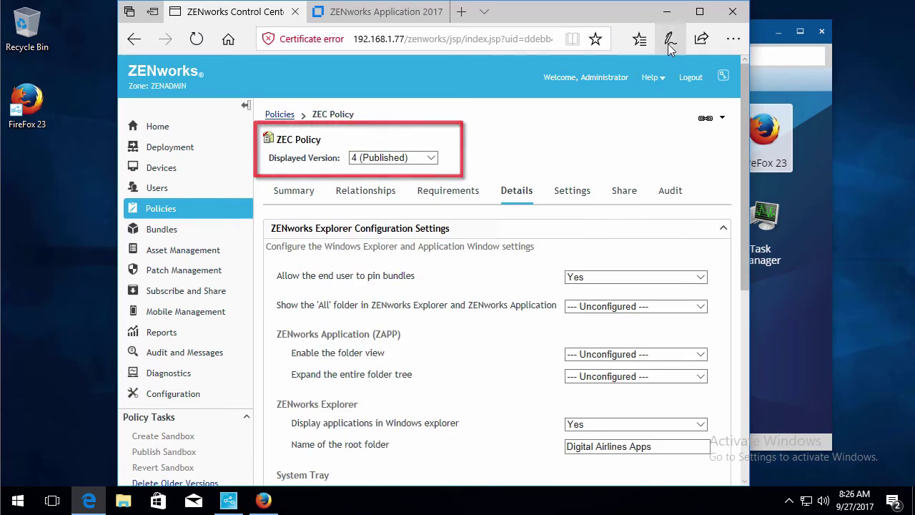
Step: Return to ZAPP and refresh its application list
left_click(666, 12)
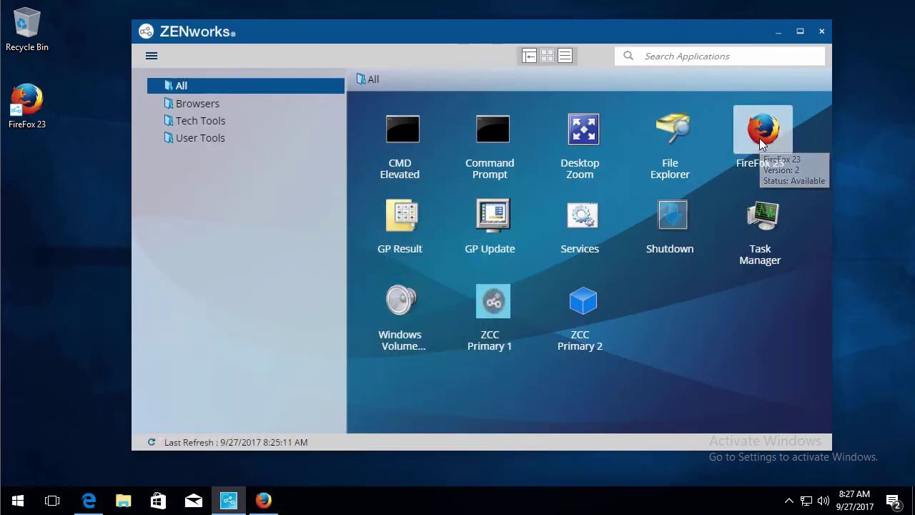
right_click(761, 143)
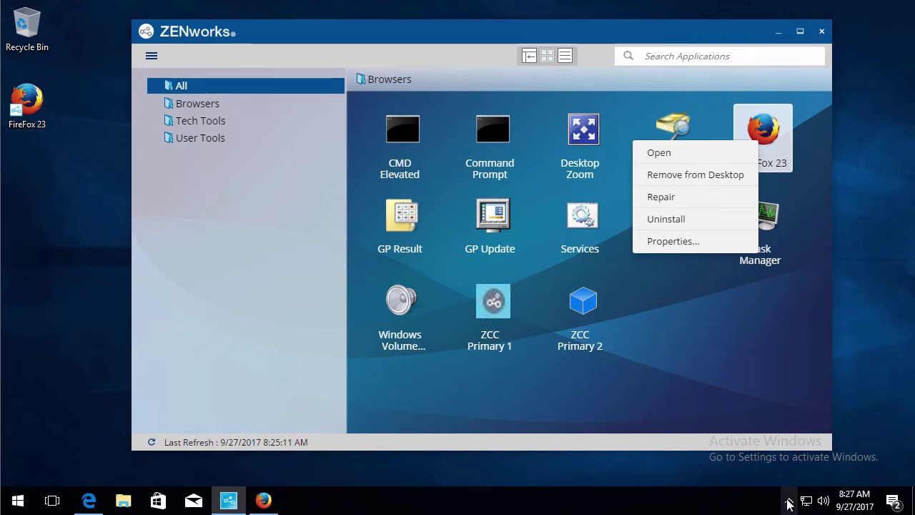
left_click(152, 443)
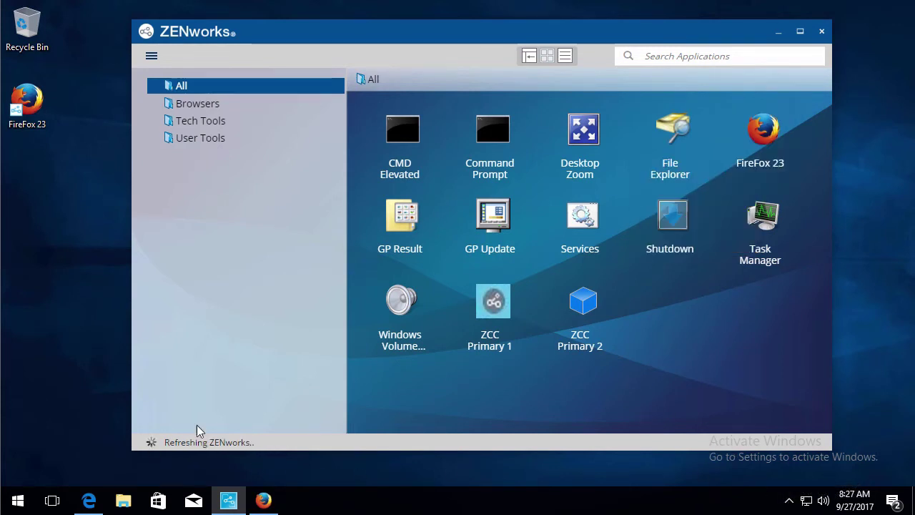
Step: Check the device's policies in the ZENworks Agent, confirming ZEC Policy version 4, then close it
left_click(790, 503)
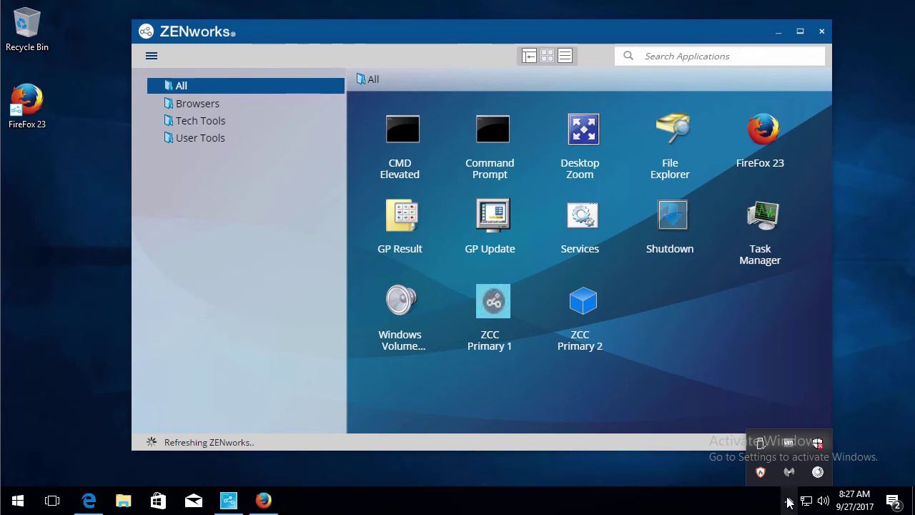
right_click(819, 473)
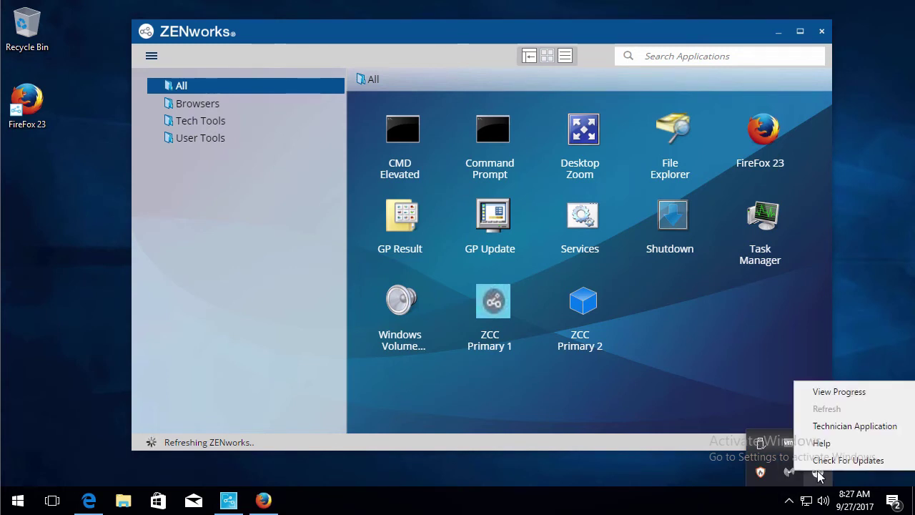
left_click(819, 425)
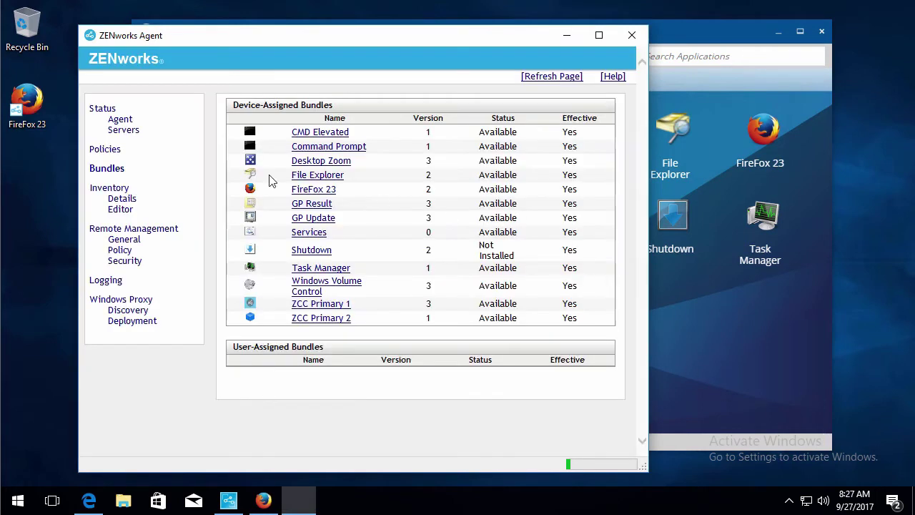
left_click(105, 149)
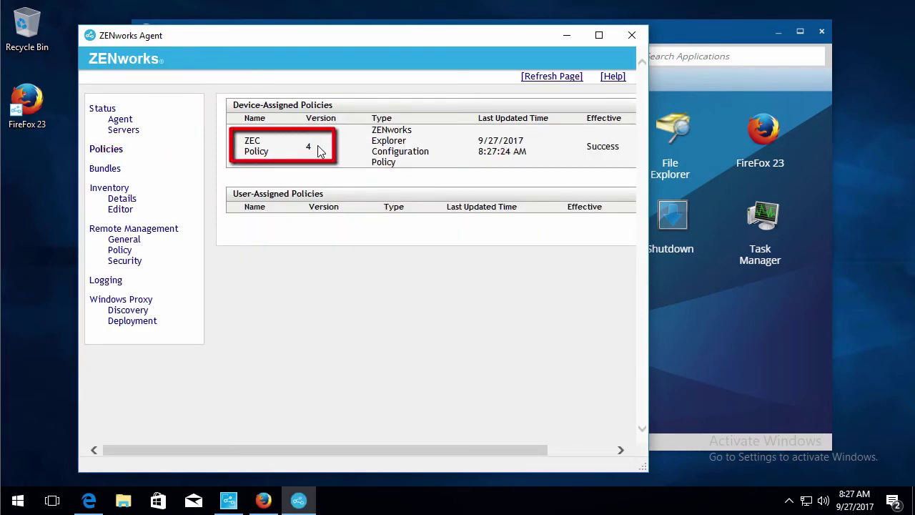
left_click(632, 36)
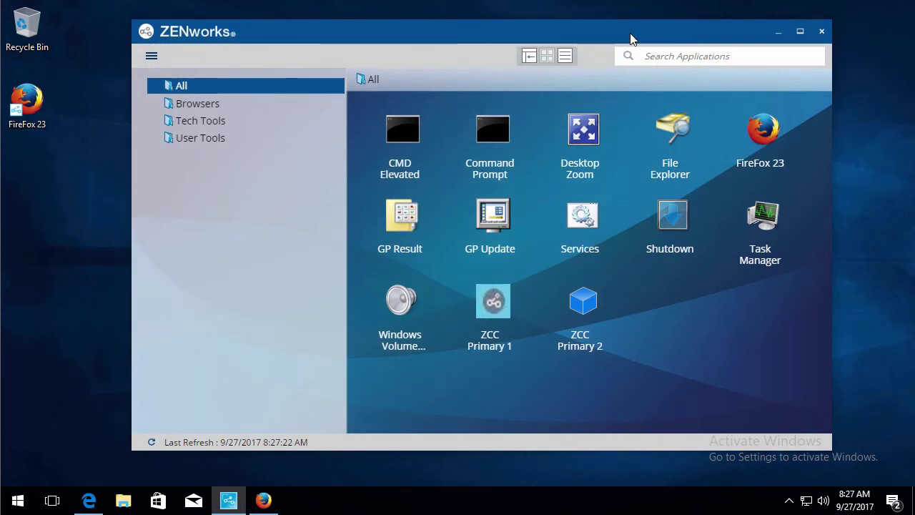
Step: Pin FireFox 23 to the taskbar and launch it twice from the pin, closing Firefox each time
right_click(776, 134)
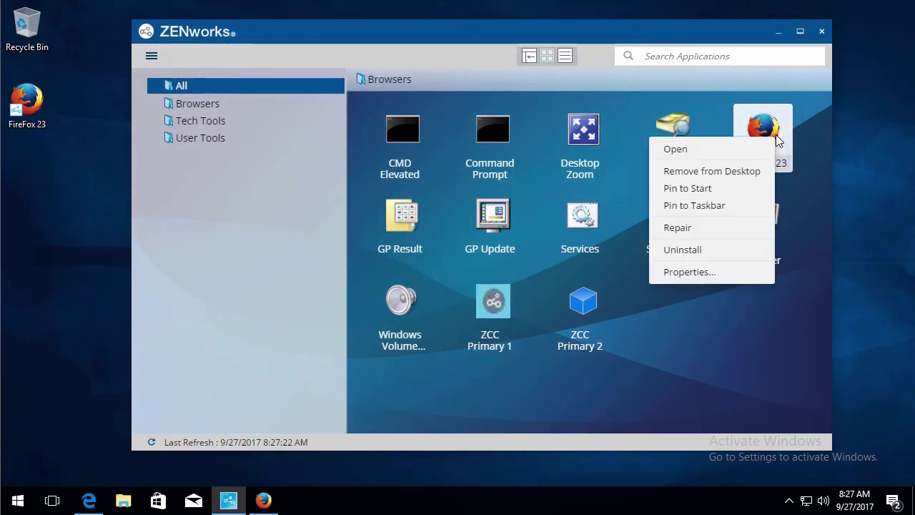
left_click(681, 207)
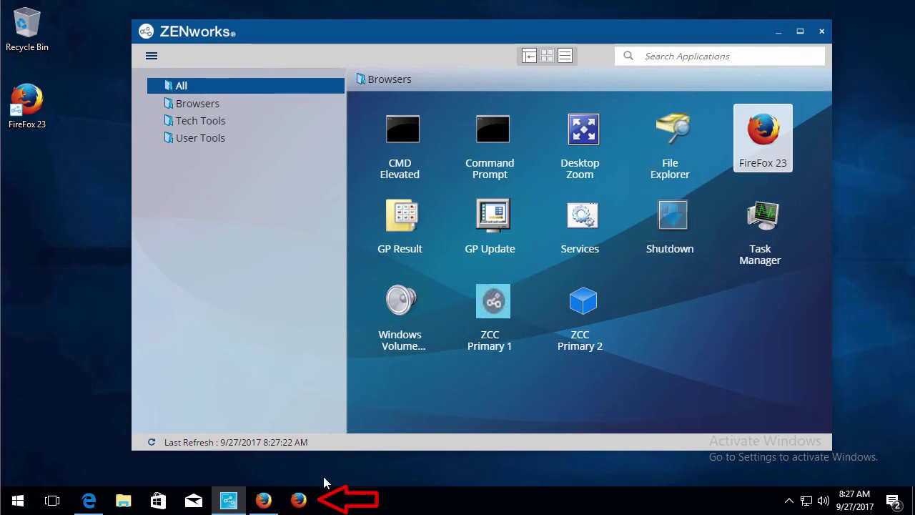
left_click(264, 503)
left_click(895, 9)
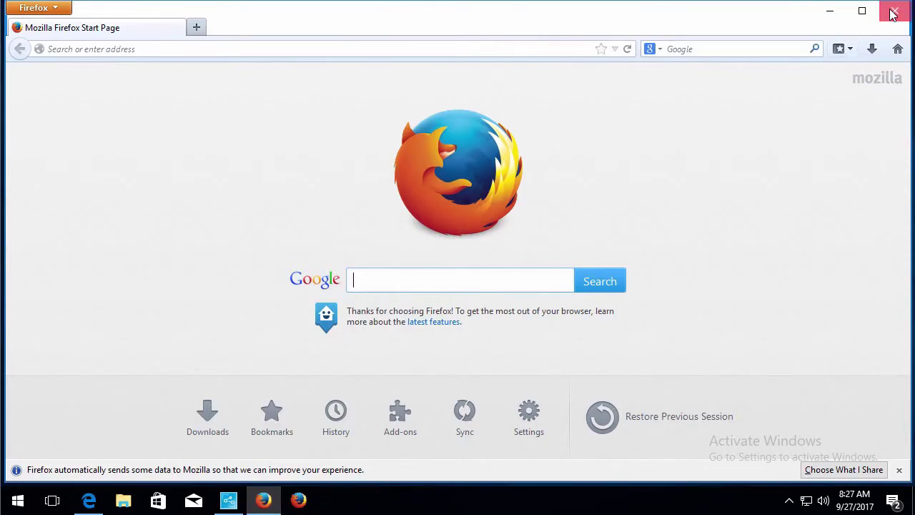
left_click(264, 502)
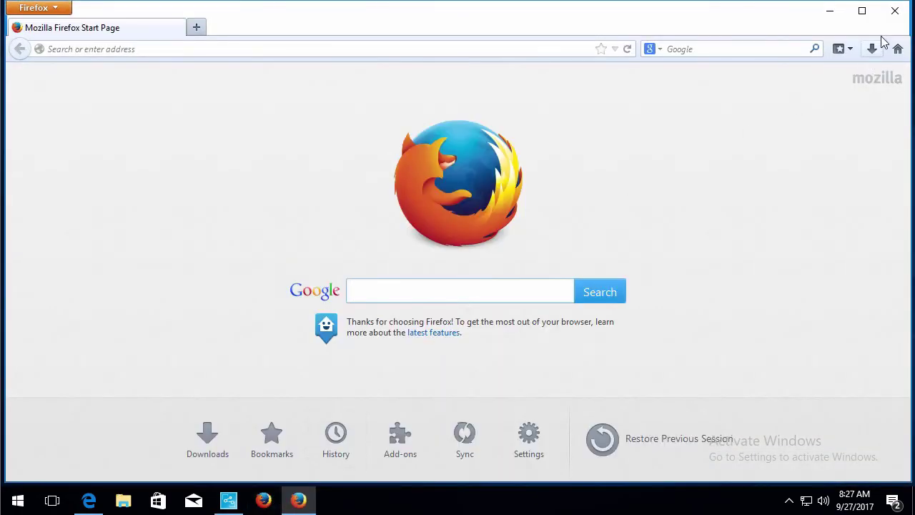
left_click(894, 11)
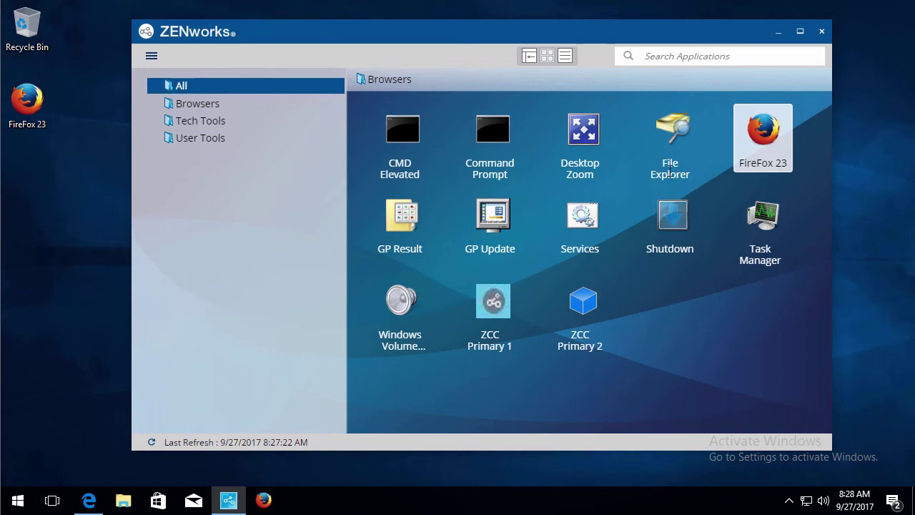
Step: Send File Explorer and Command Prompt from ZAPP to the desktop
right_click(666, 148)
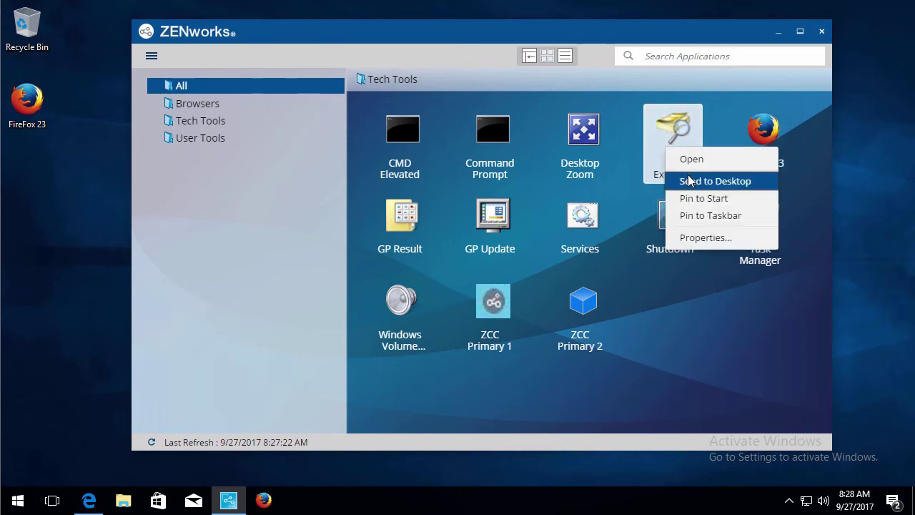
left_click(688, 180)
right_click(493, 139)
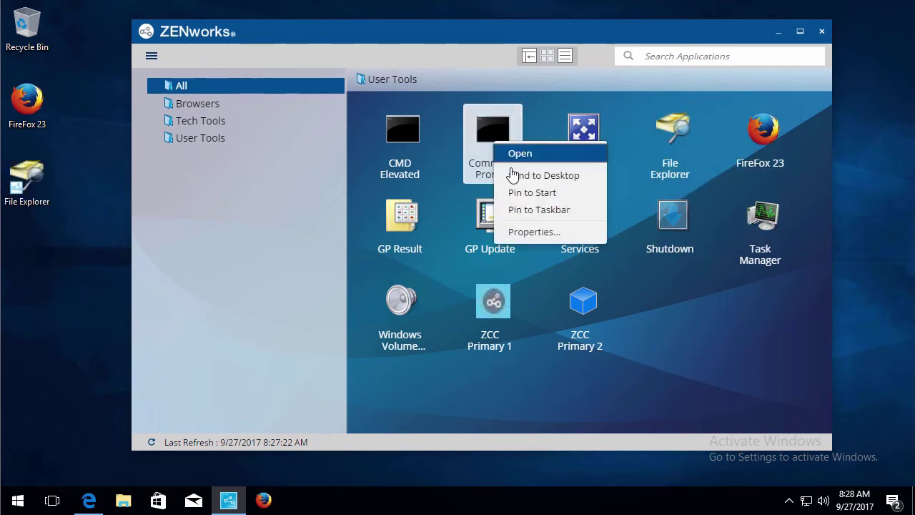
left_click(544, 175)
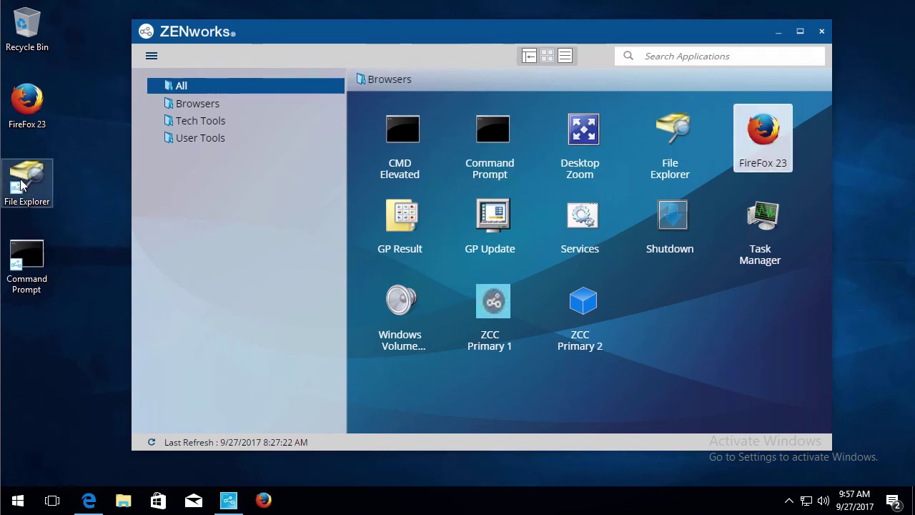
Step: Check that the File Explorer shortcut and Command Prompt menus now offer Remove from Desktop
right_click(21, 186)
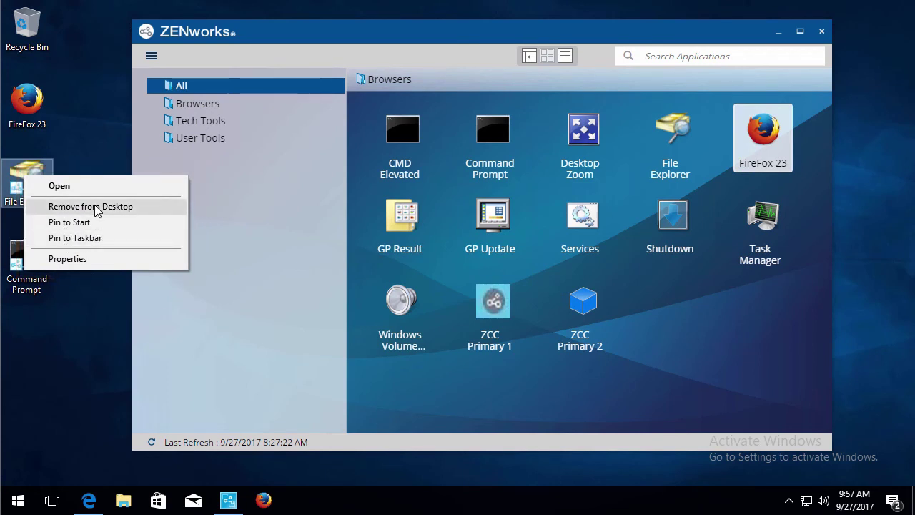
right_click(497, 145)
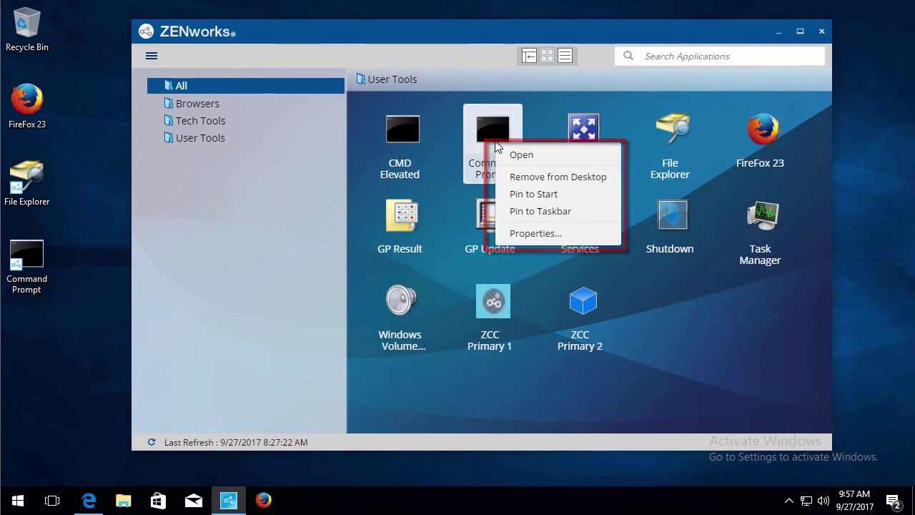
left_click(312, 258)
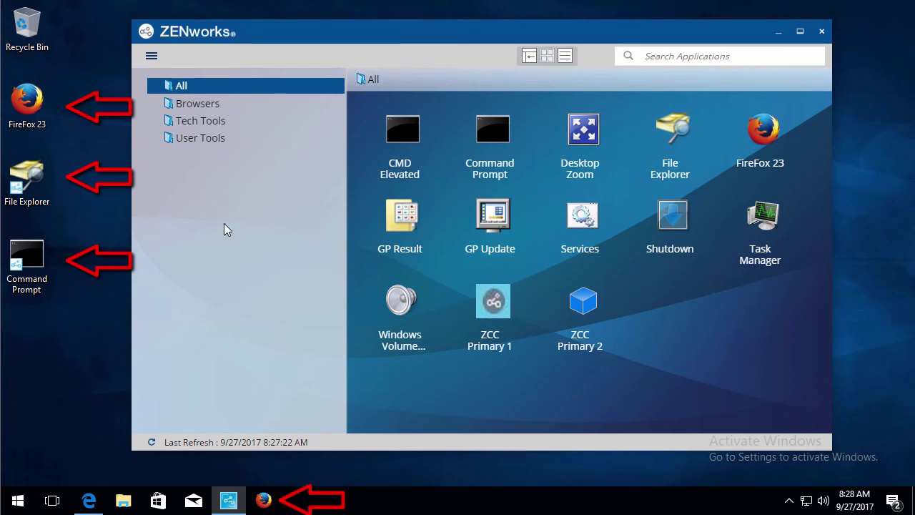
Step: Run Cleanup user settings to remove all desktop and taskbar shortcuts, then show apps in list view
left_click(151, 57)
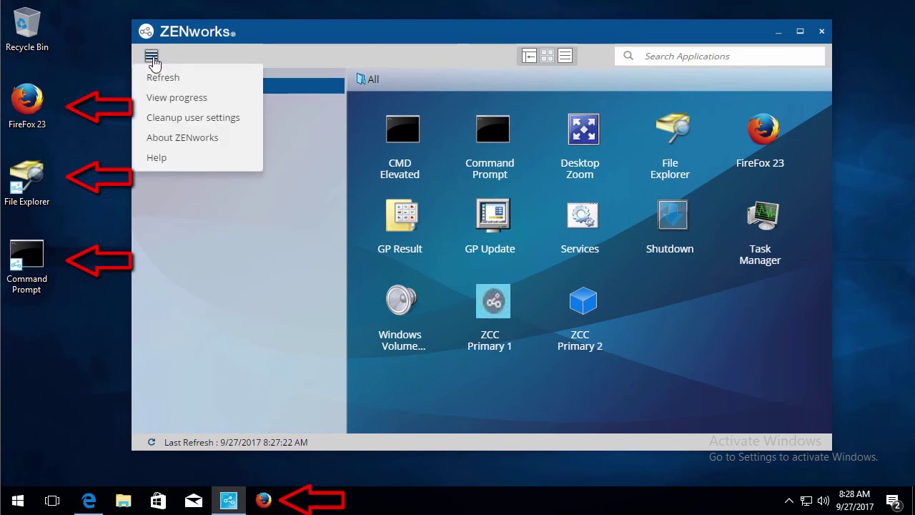
left_click(166, 124)
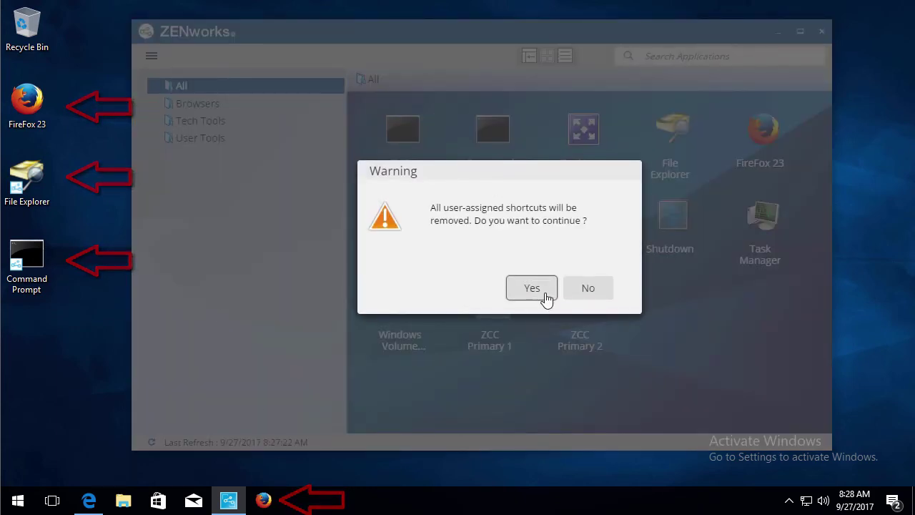
left_click(544, 293)
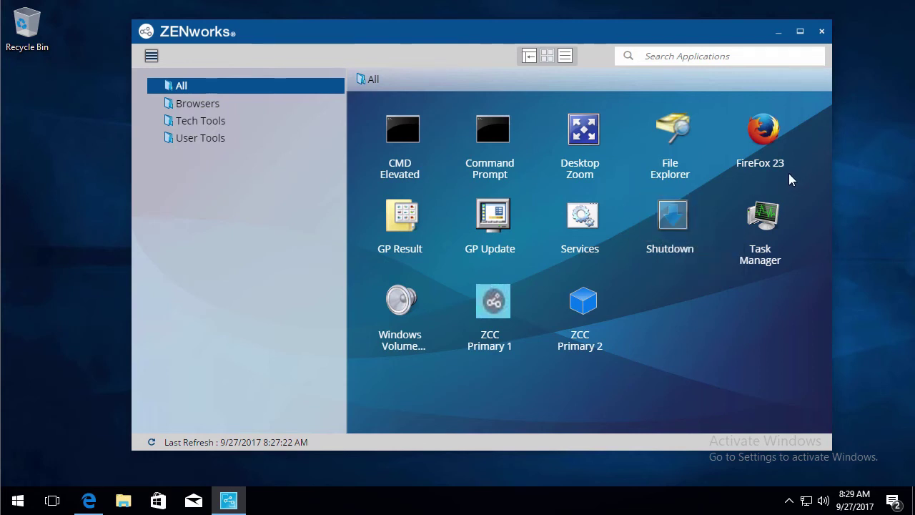
left_click(564, 56)
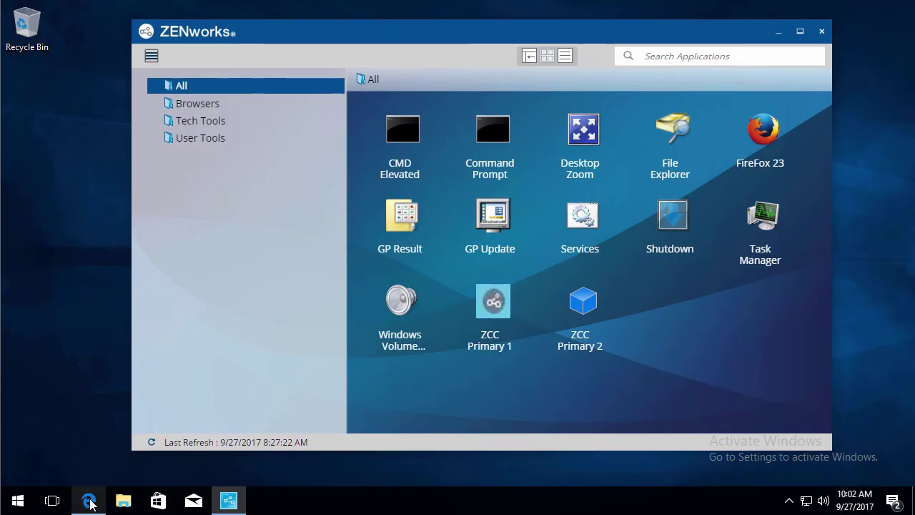
Step: Open FireFox Virtualized's Relationships in ZCC and review the Workstations assignment's shortcut locations
mouse_move(90, 499)
left_click(89, 457)
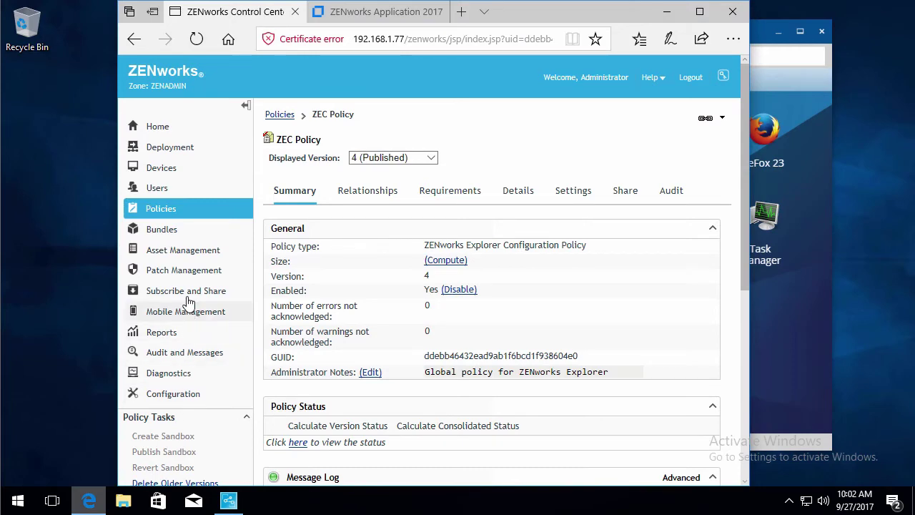
scroll(180, 325, "down", 5)
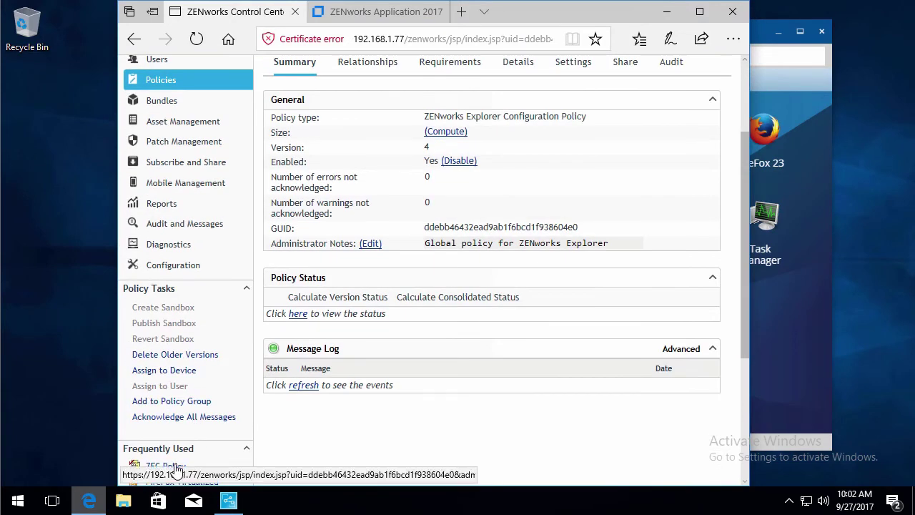
left_click(183, 353)
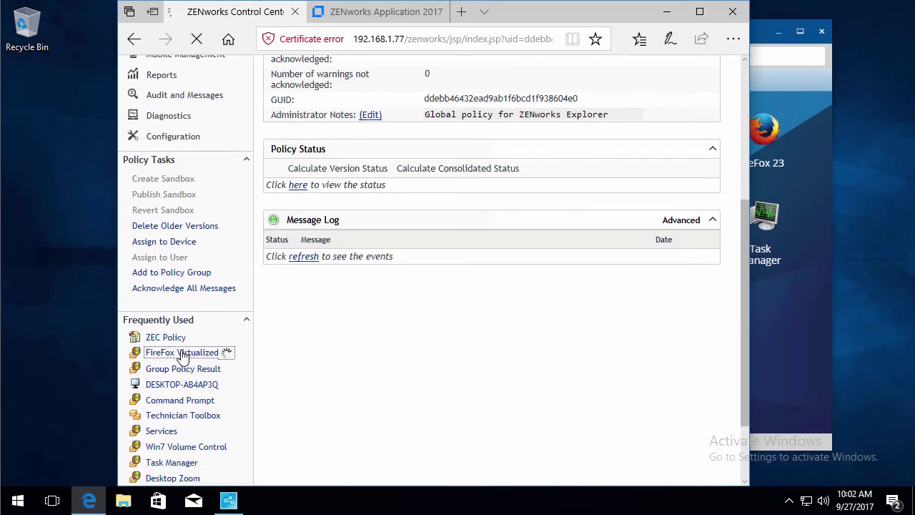
left_click(365, 190)
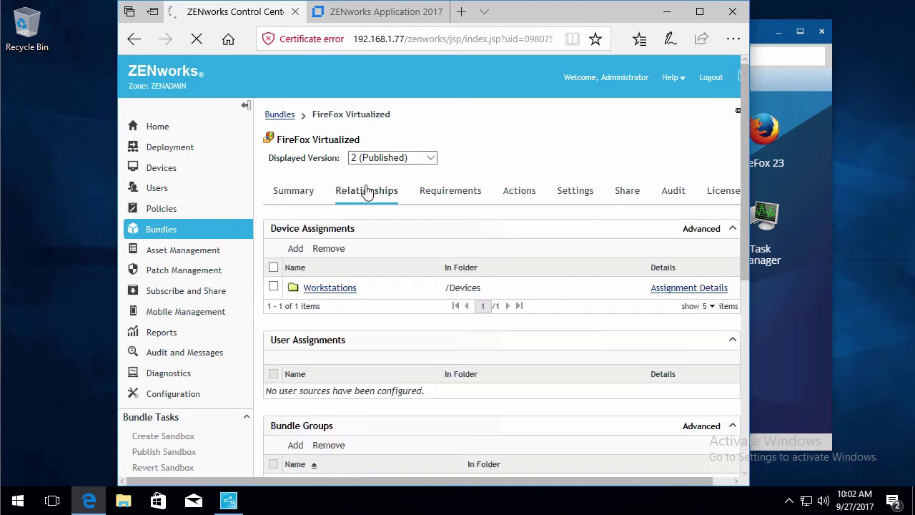
left_click(688, 288)
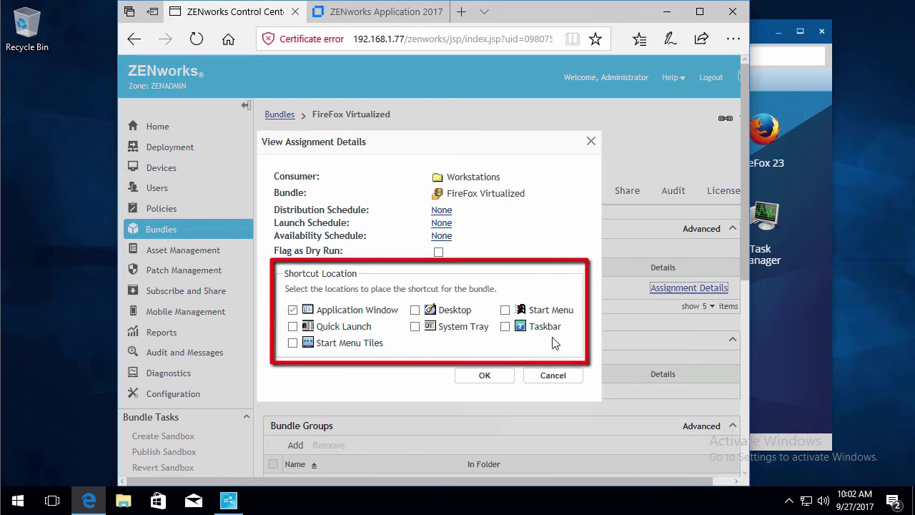
left_click(552, 377)
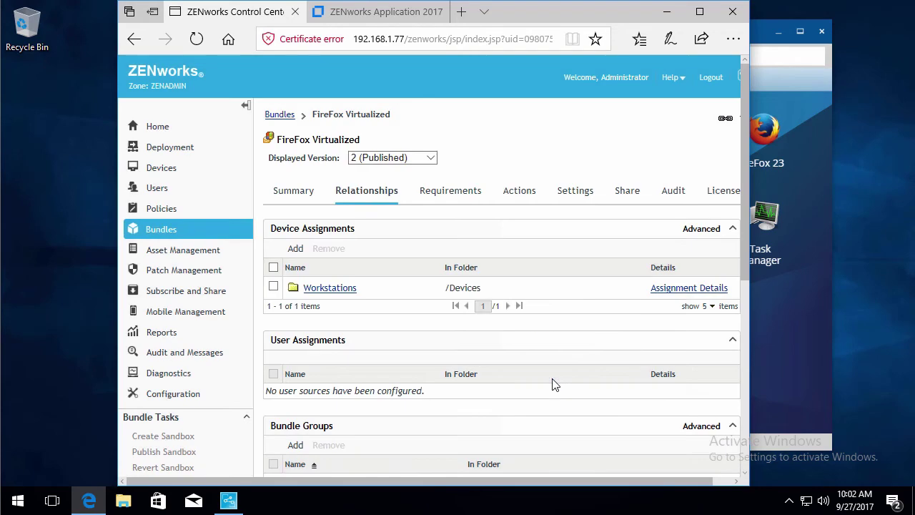
Step: Browse in File Explorer to C:\Program Files (x86)\Novell\ZENworks\logs\LocalStore
left_click(667, 12)
left_click(565, 56)
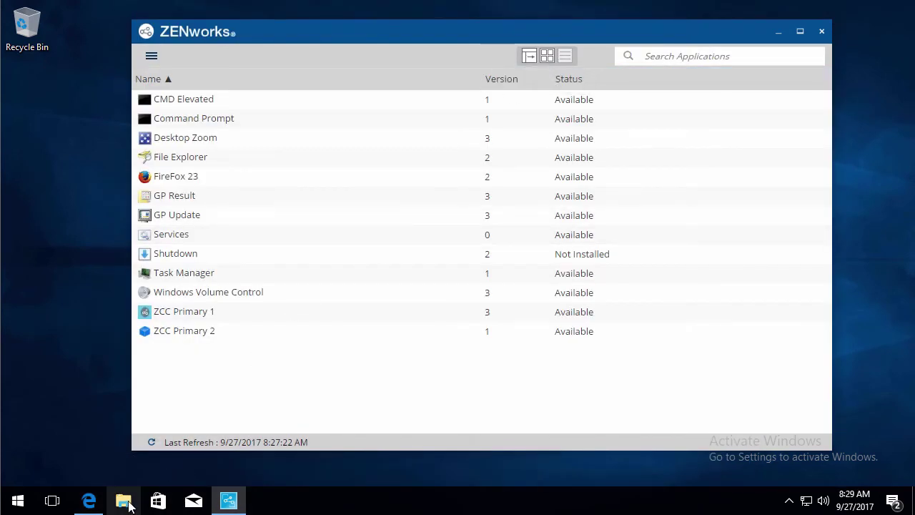
left_click(123, 502)
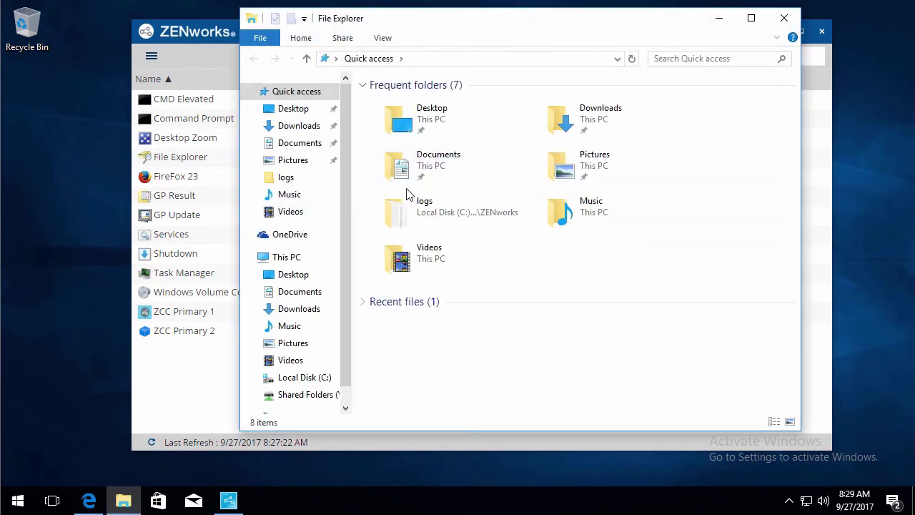
left_click(304, 376)
double_click(408, 134)
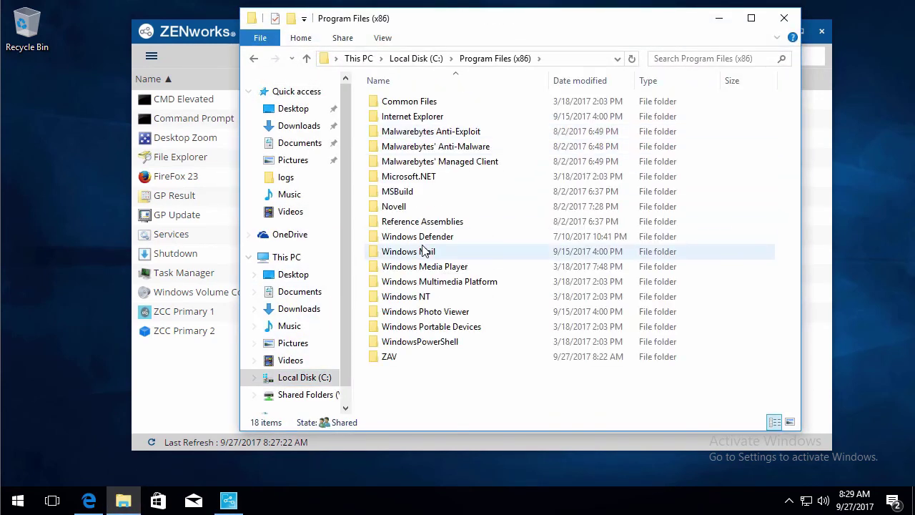
left_click(398, 210)
double_click(398, 210)
left_click(403, 119)
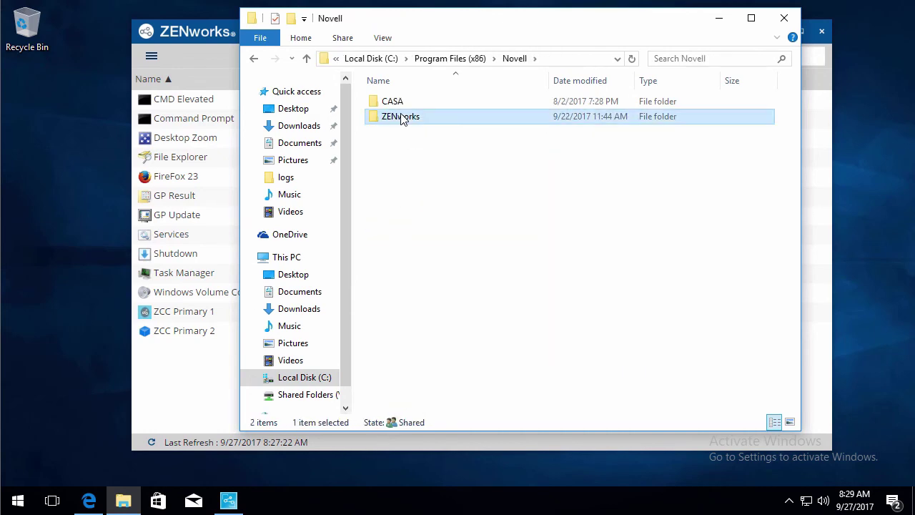
double_click(402, 119)
double_click(390, 208)
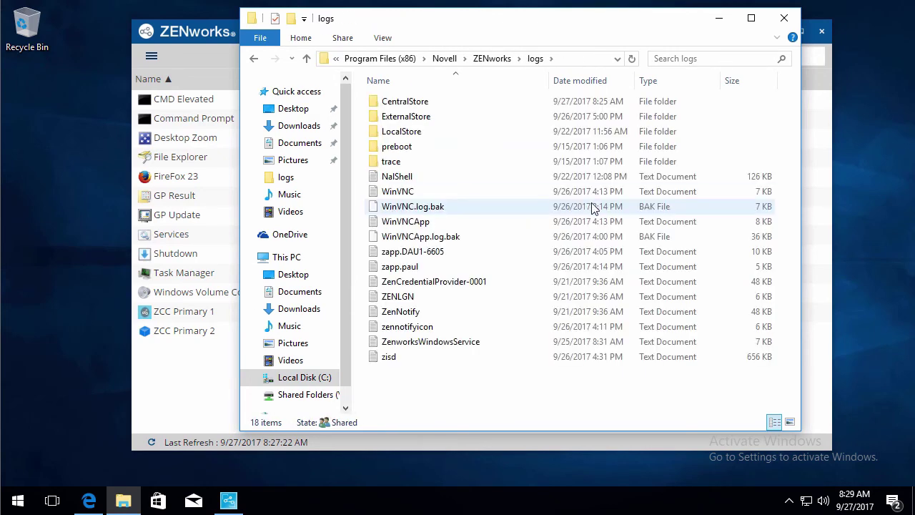
double_click(431, 133)
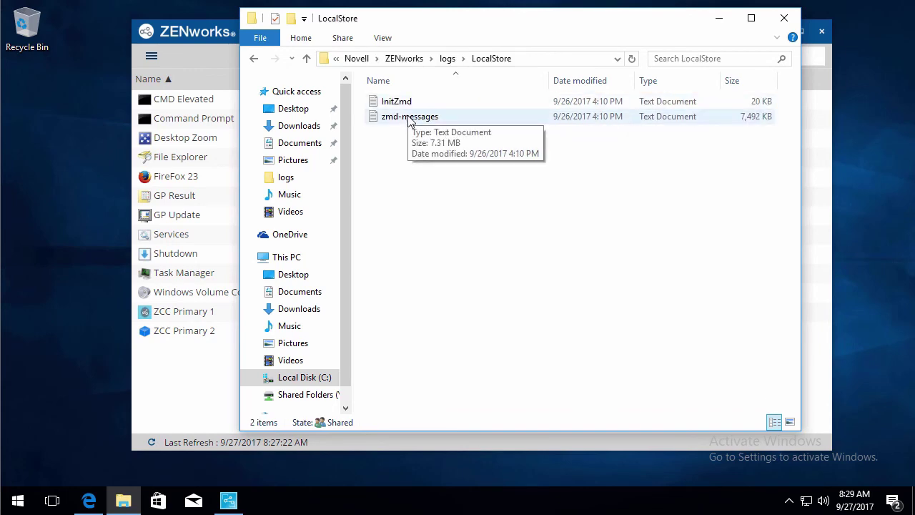
Step: Search the zmd-messages log in Notepad for 'ZAPP' through several matches, then close it
double_click(409, 119)
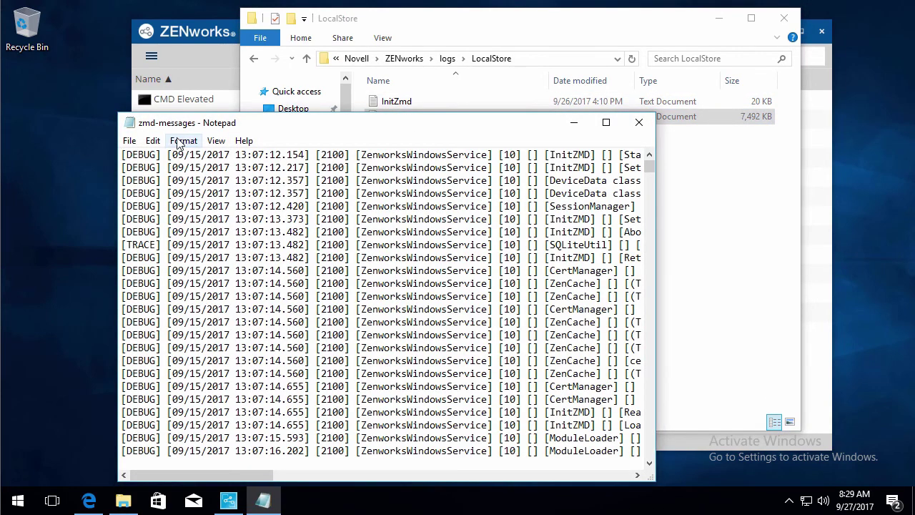
left_click(153, 140)
left_click(192, 250)
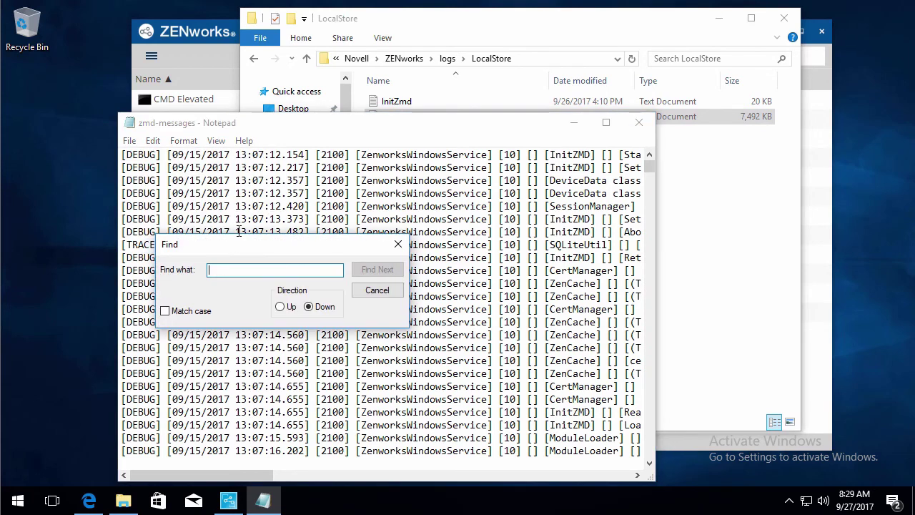
type("ZAPP")
key("Return")
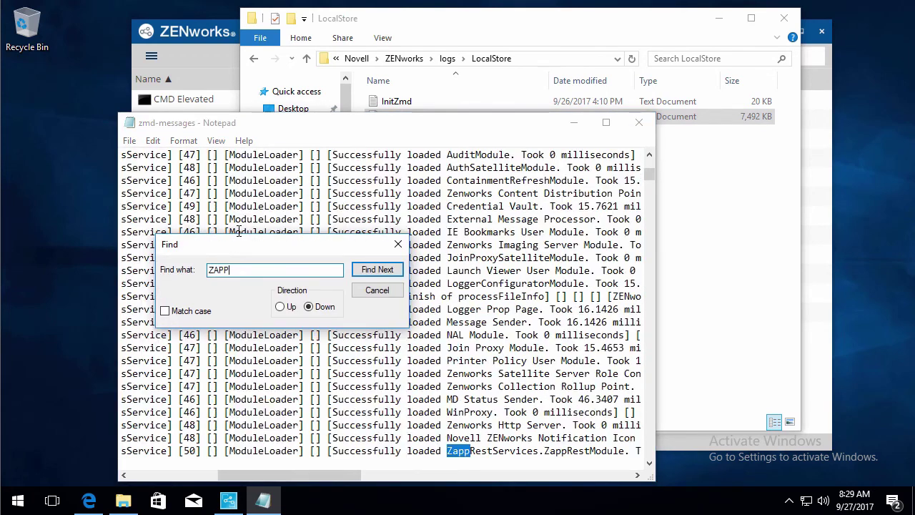
left_click(378, 271)
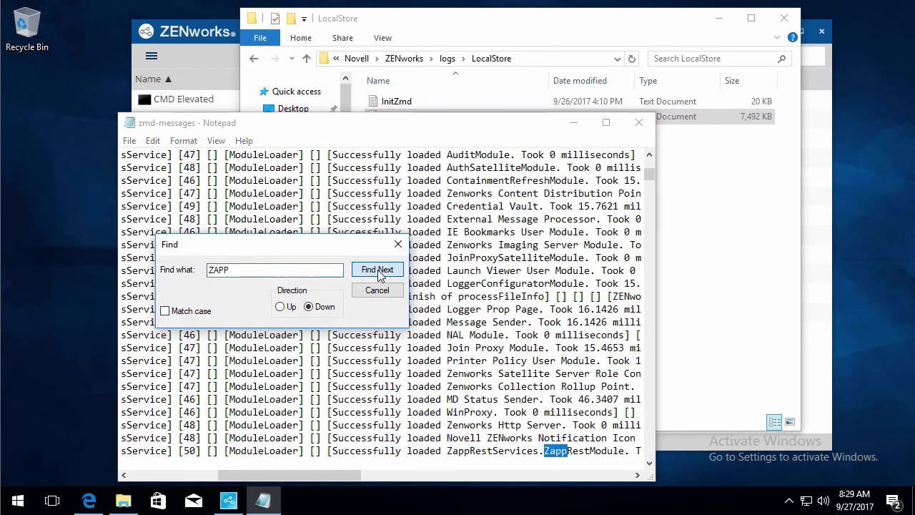
left_click(379, 272)
left_click(377, 271)
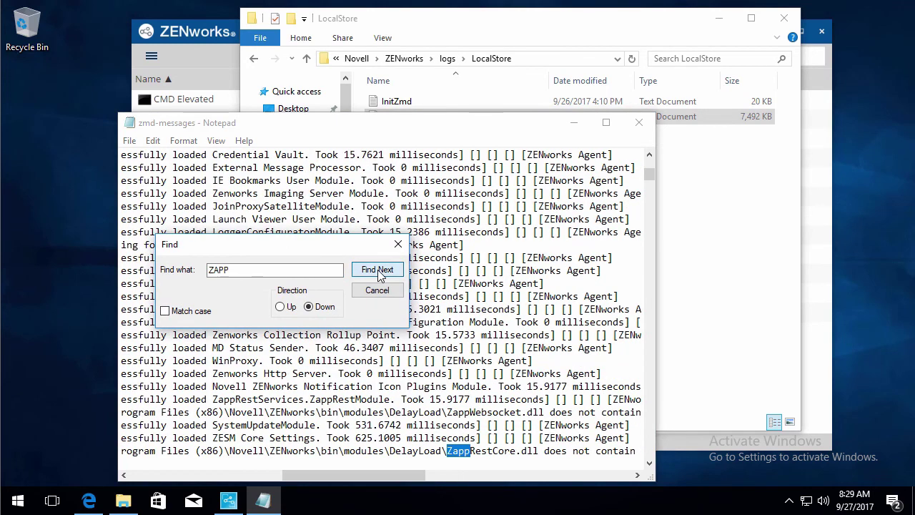
left_click(377, 271)
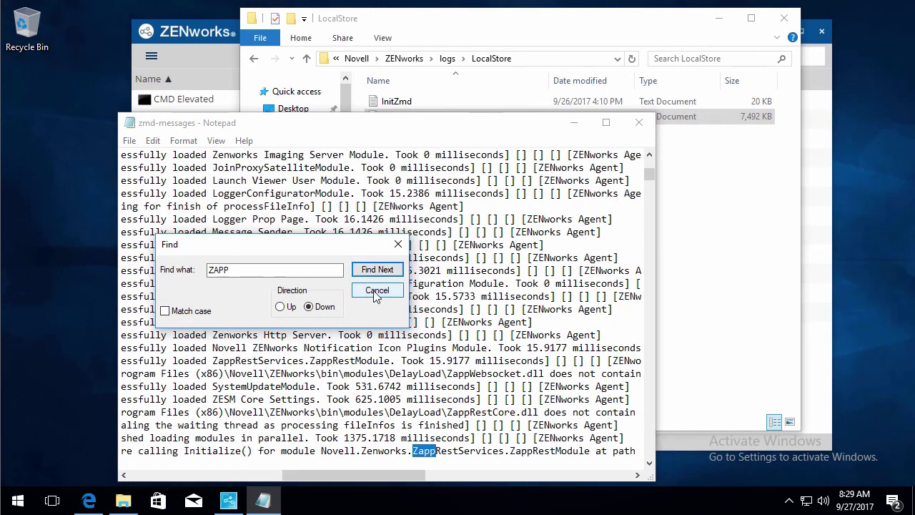
left_click(378, 291)
left_click(640, 122)
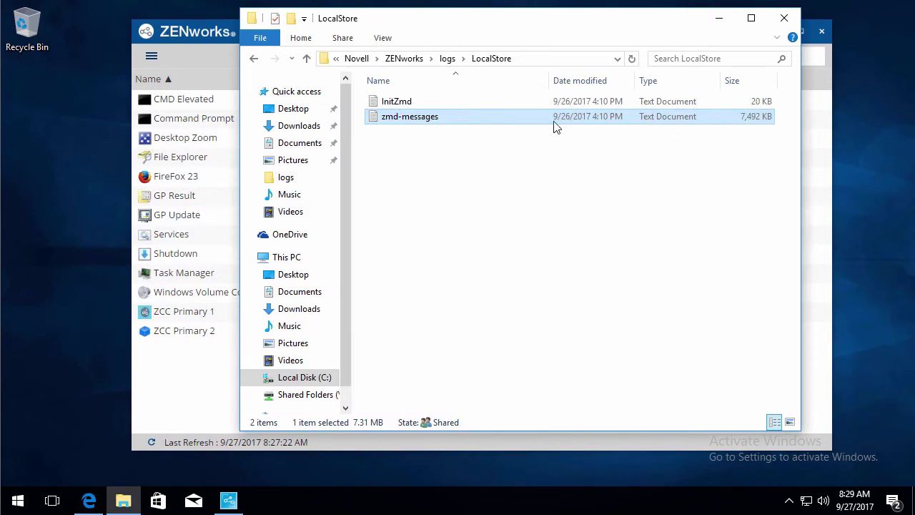
Step: Read the user's zapp log and zapp.DAU1-6605 in the logs folder, then return to ZCC
left_click(446, 59)
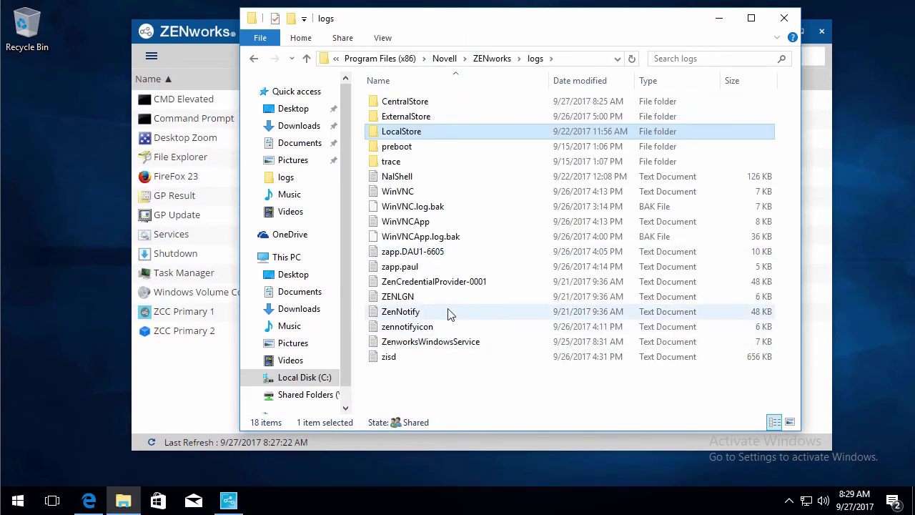
left_click(393, 270)
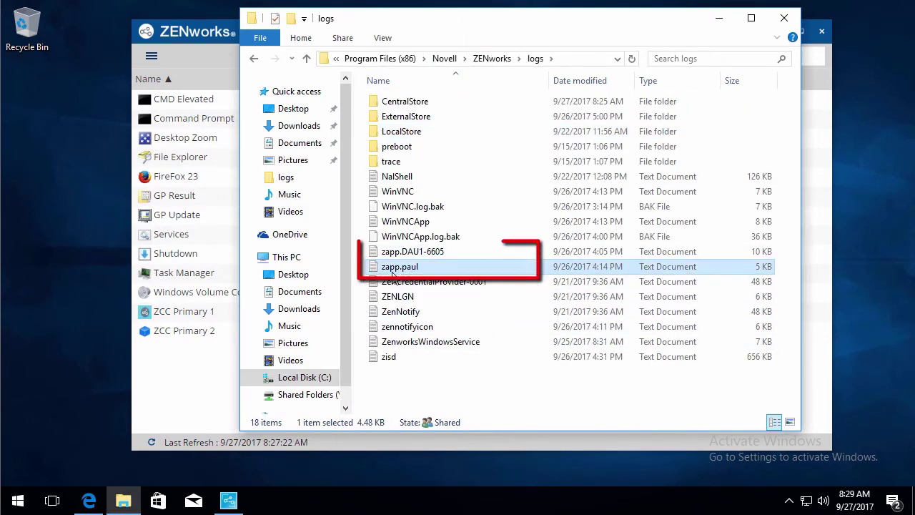
double_click(393, 270)
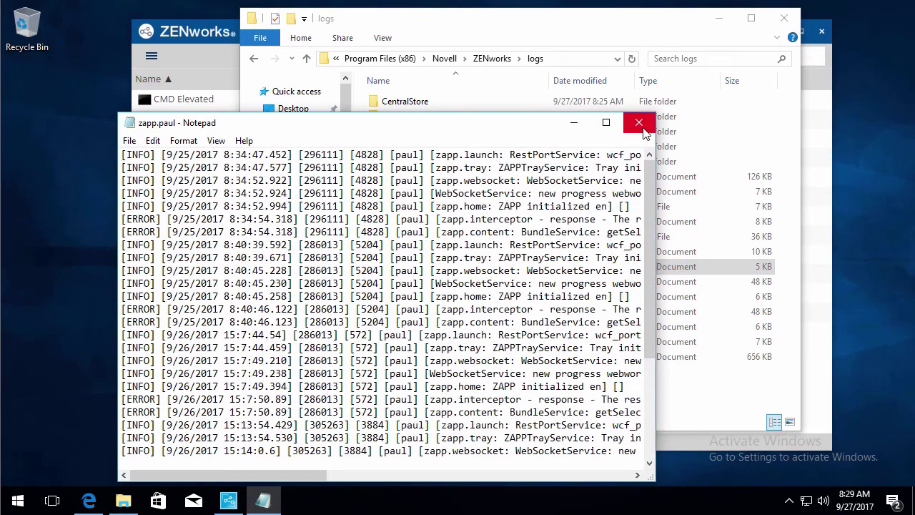
left_click(640, 124)
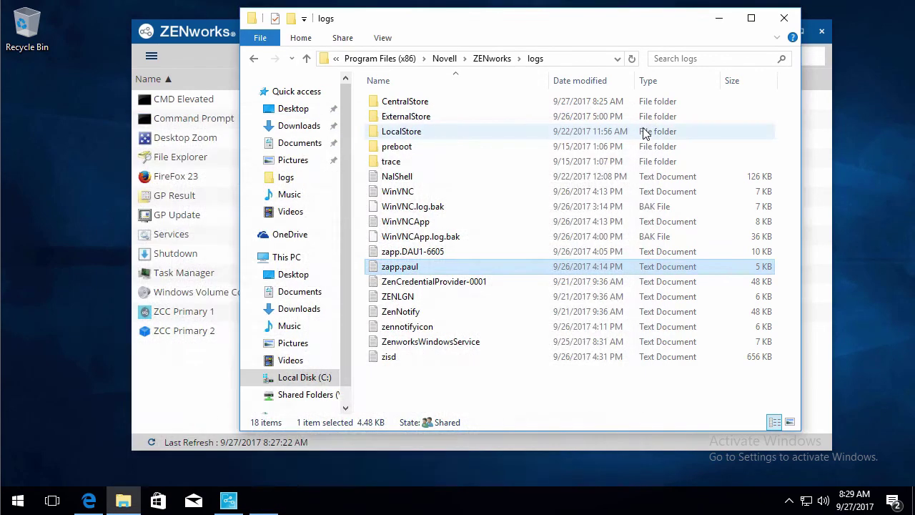
double_click(399, 254)
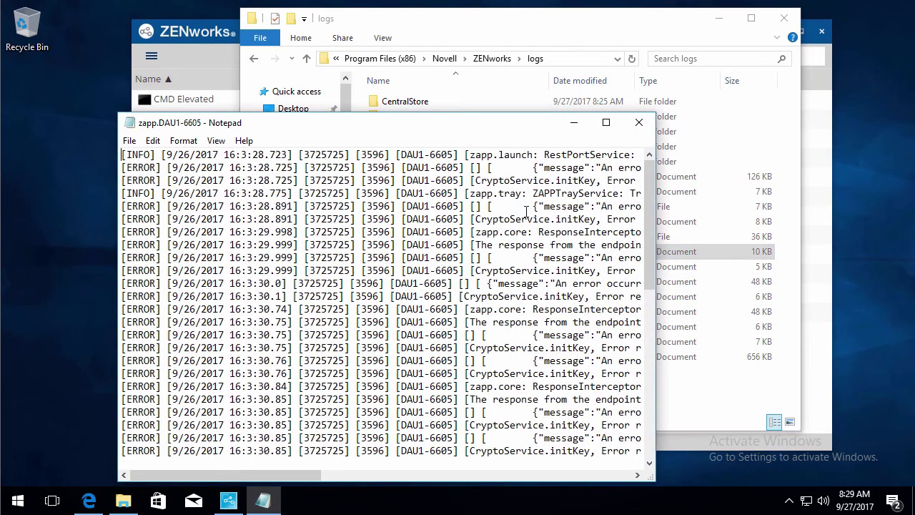
left_click(639, 122)
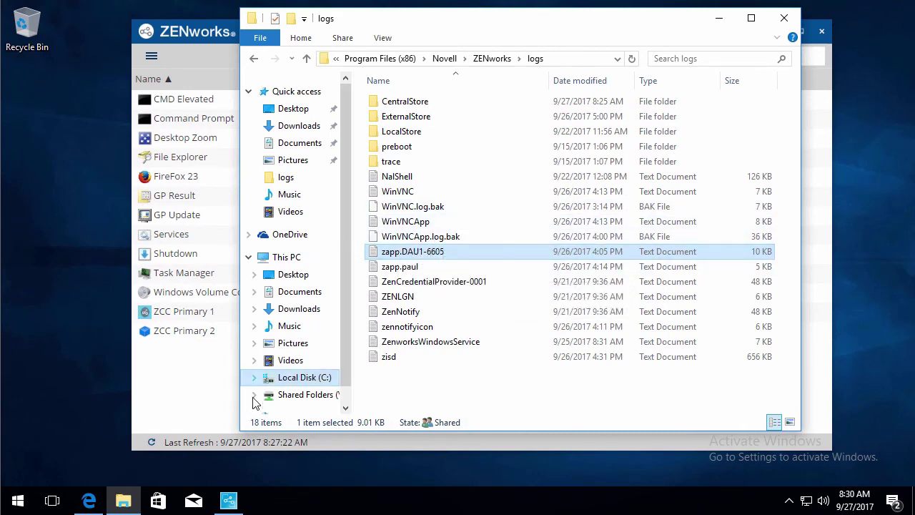
left_click(100, 499)
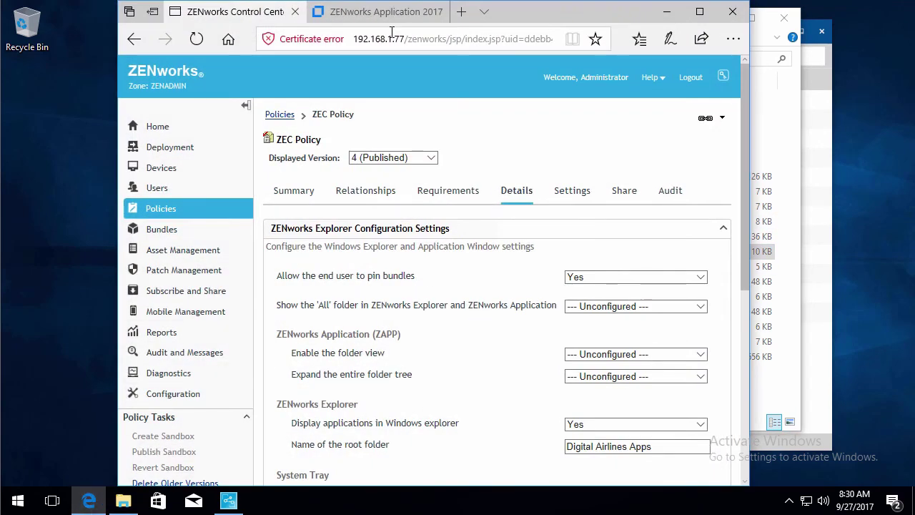
Step: Open the ZENworks Application documentation at its Documentation Updates and Overview sections
left_click(393, 14)
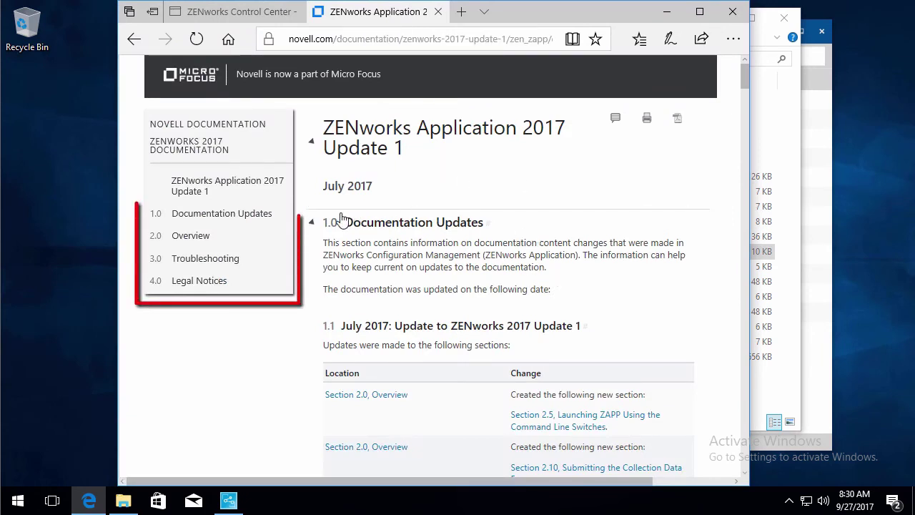
left_click(233, 218)
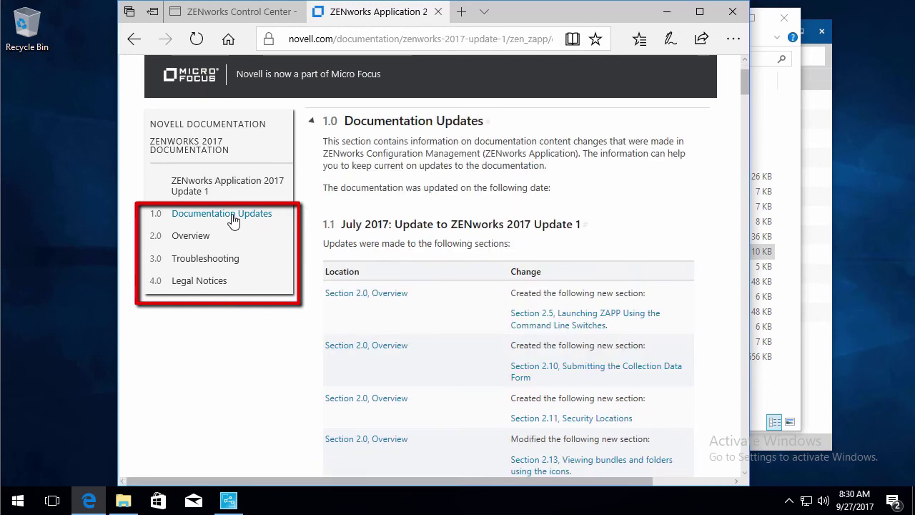
left_click(191, 238)
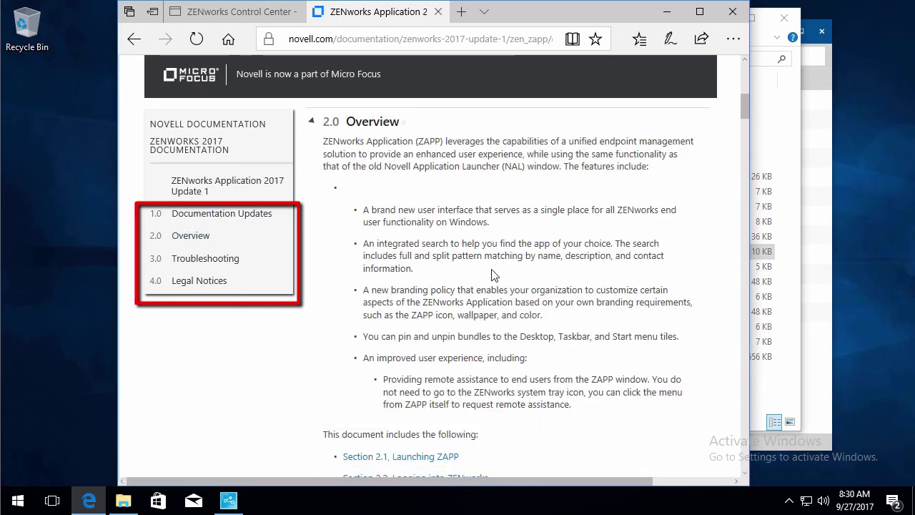
Step: Scroll through the Overview to section 2.7, highlighting NALWIN in the IMPORTANT note
scroll(492, 275, "down", 8)
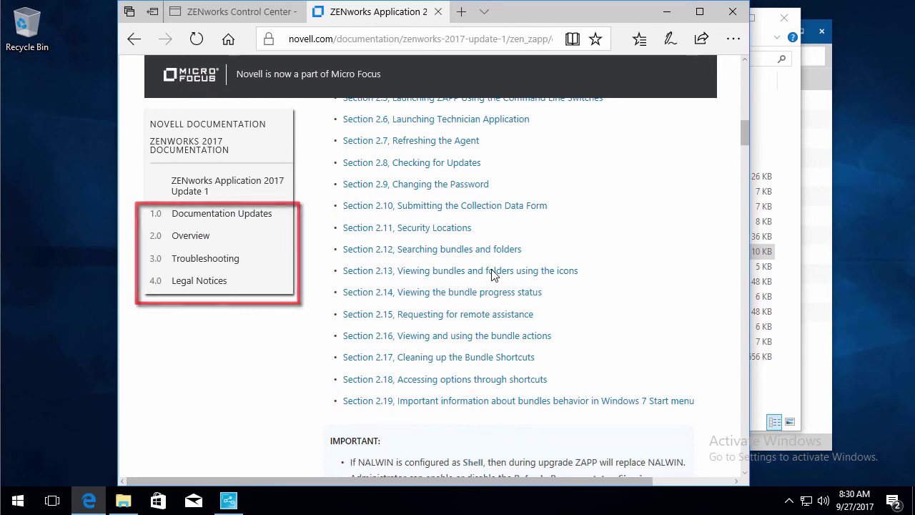
scroll(492, 275, "down", 5)
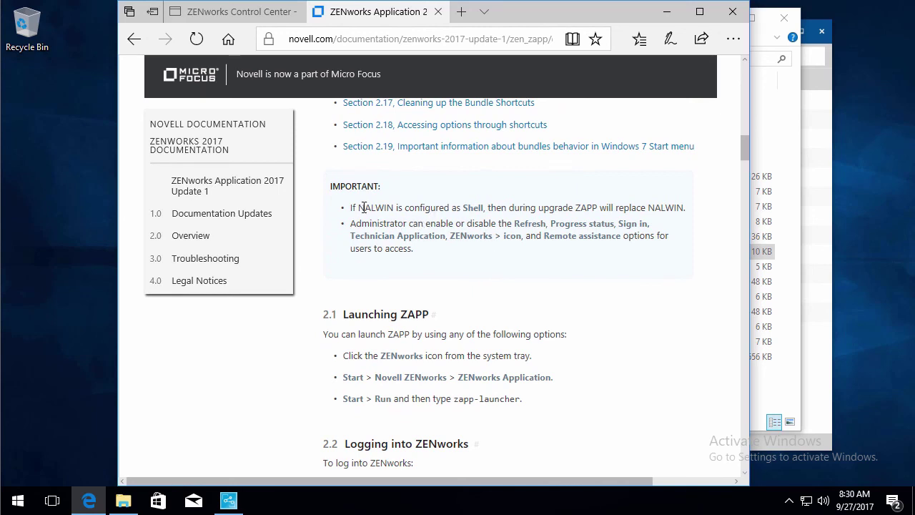
left_click_drag(358, 207, 392, 208)
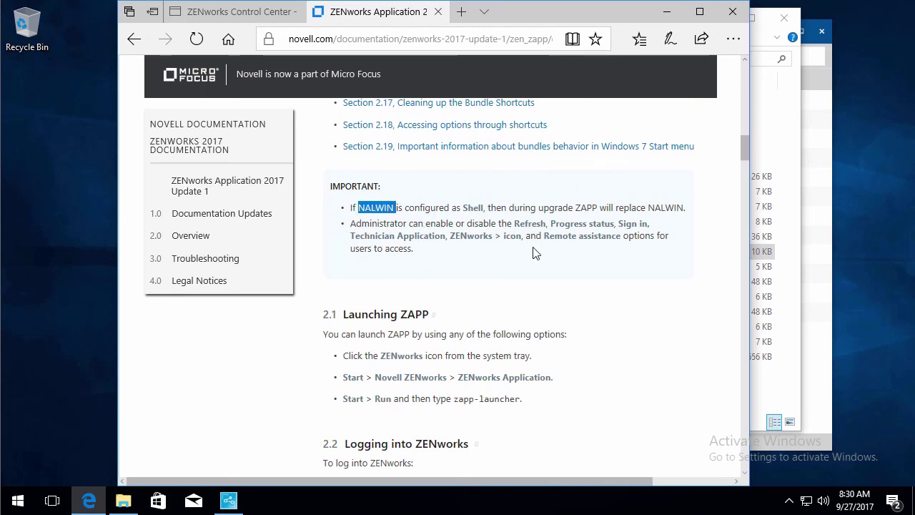
scroll(533, 251, "down", 4)
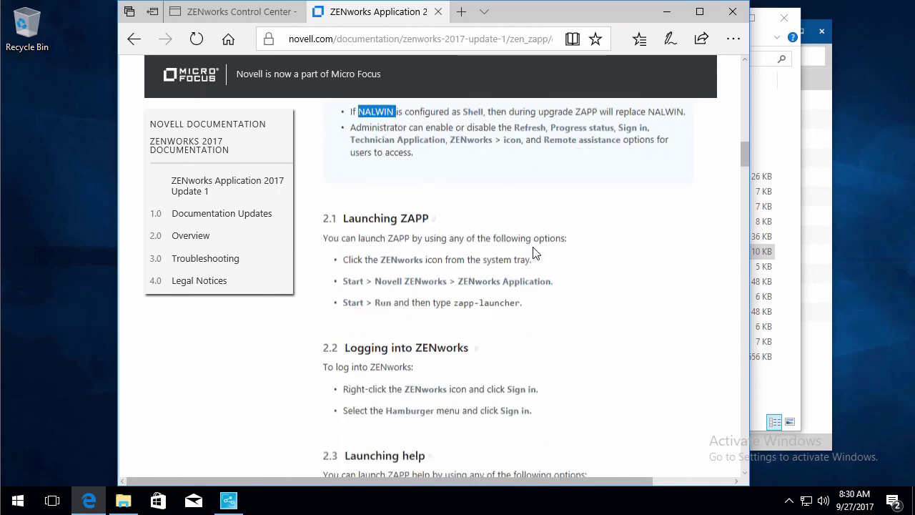
scroll(532, 251, "down", 5)
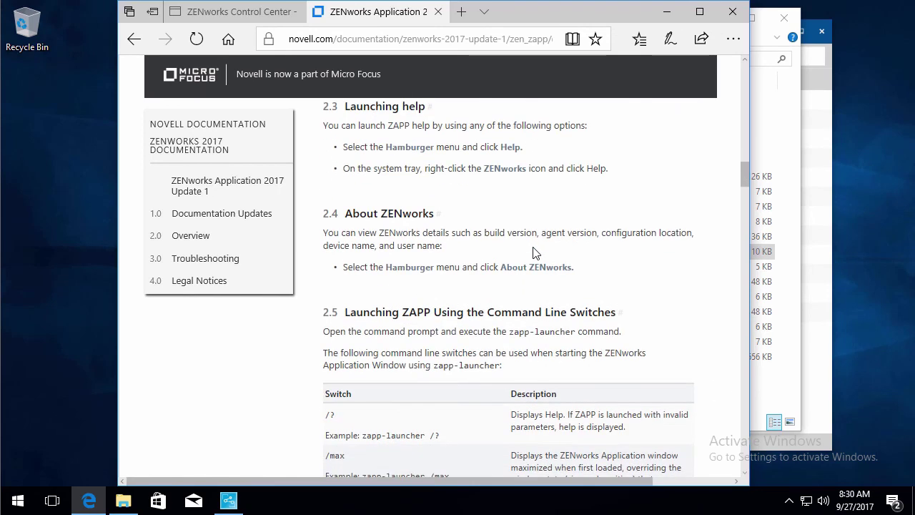
scroll(532, 252, "down", 4)
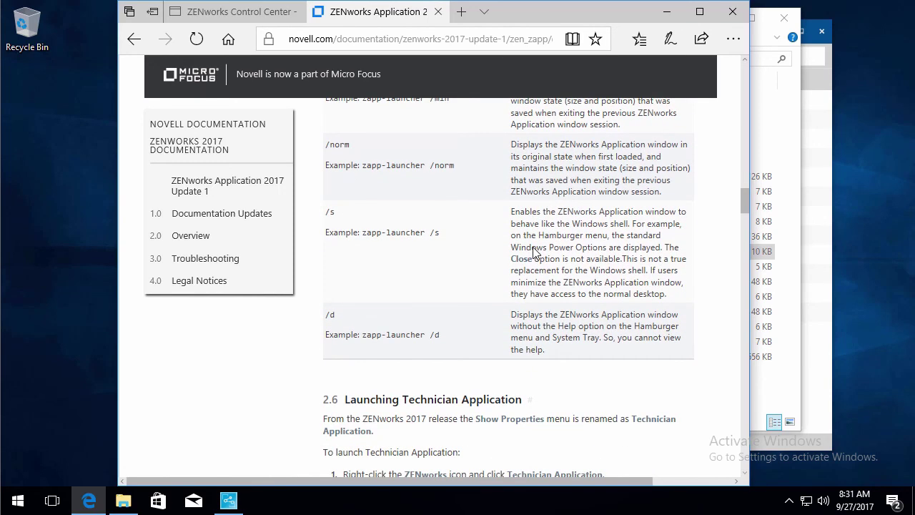
scroll(532, 251, "down", 3)
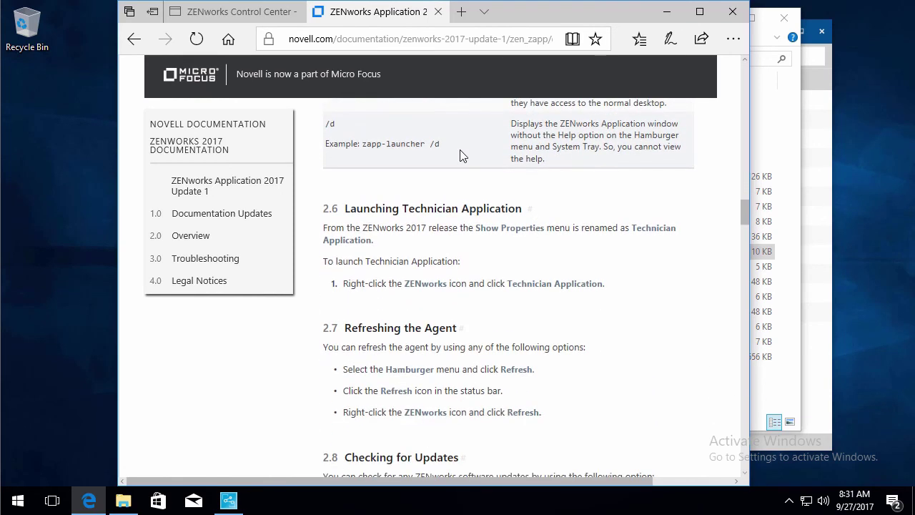